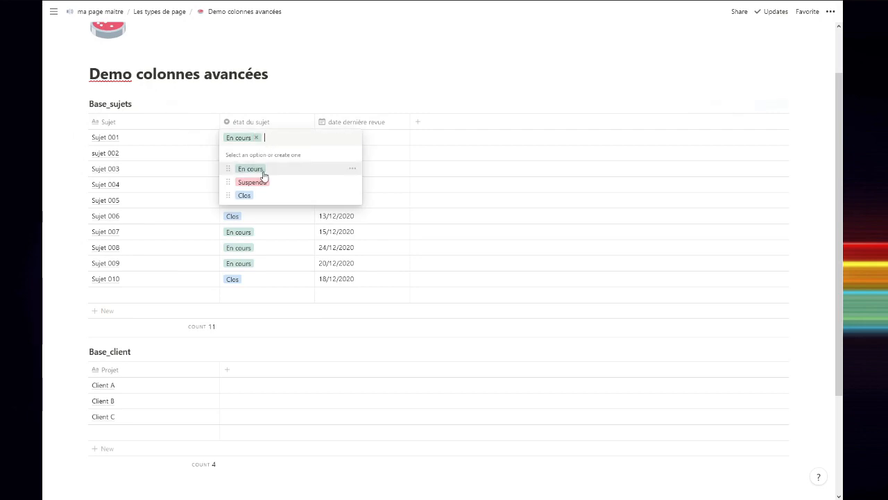
Add a formula column named "prochaine revue" to the Base_sujets table
key(Escape)
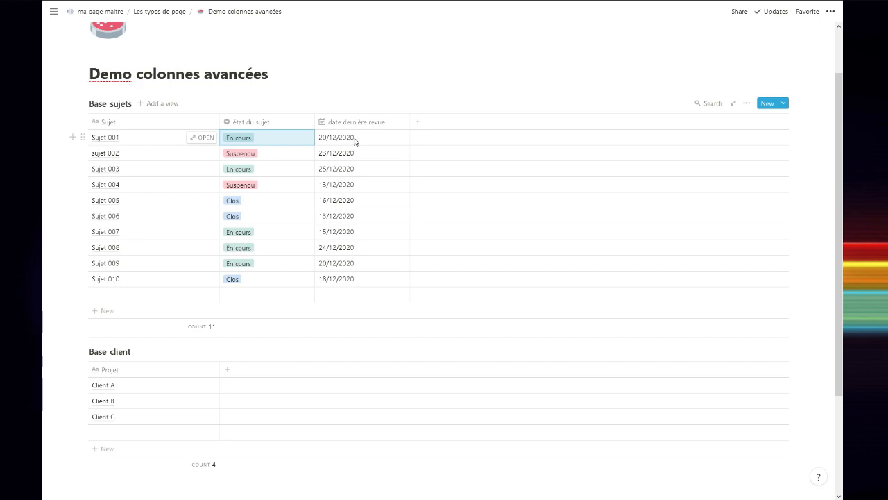
click(418, 125)
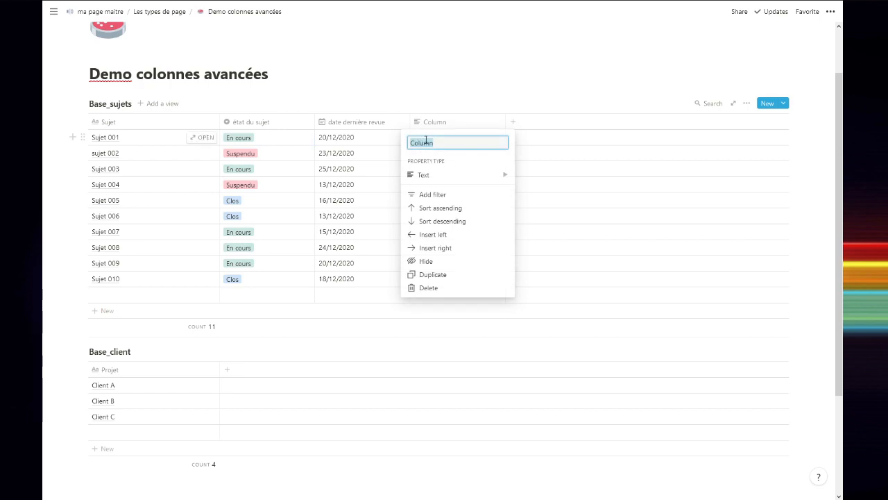
text(pro)
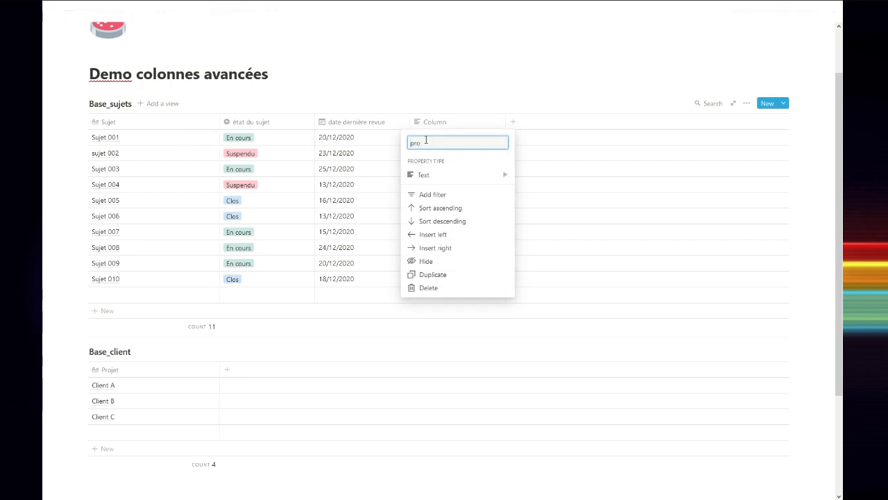
text(chaine revue)
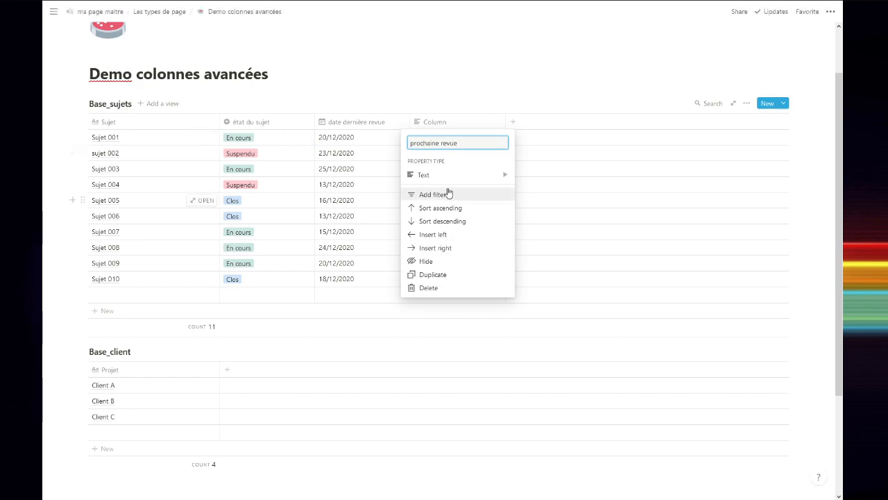
mouse_move(422, 176)
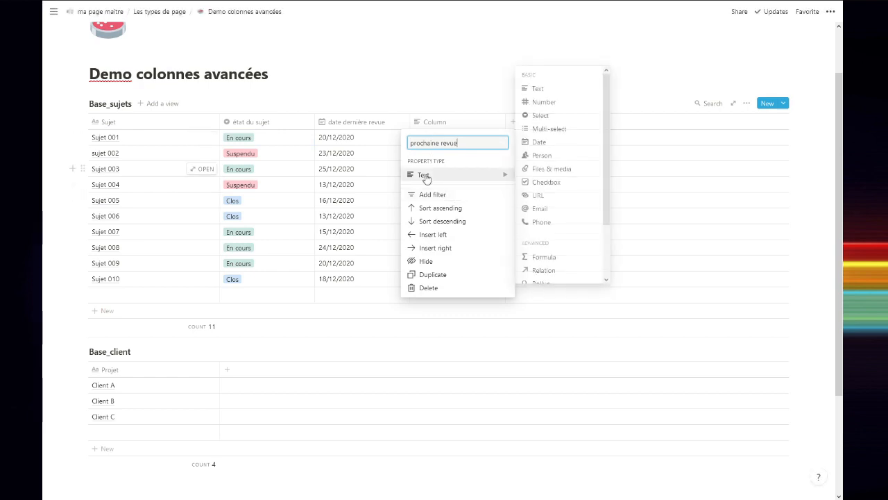
click(544, 258)
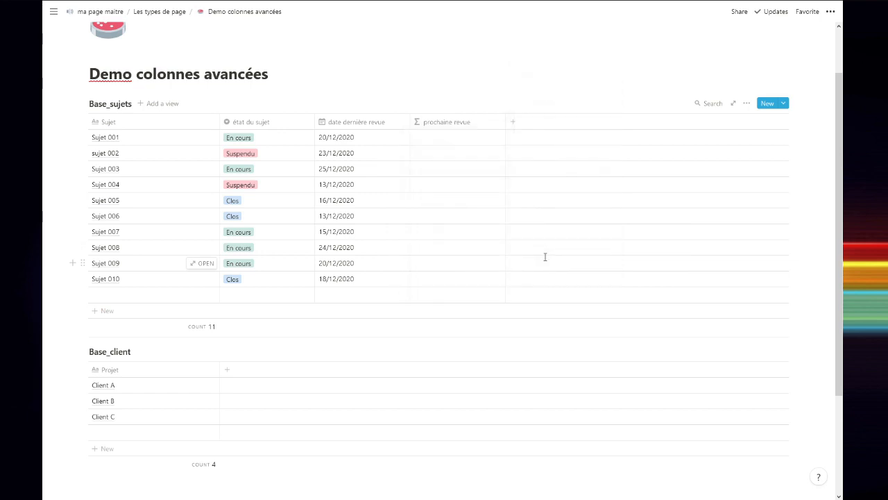
Set the "prochaine revue" formula to dateAdd(prop("date dernière revue"),15,"days")
click(435, 141)
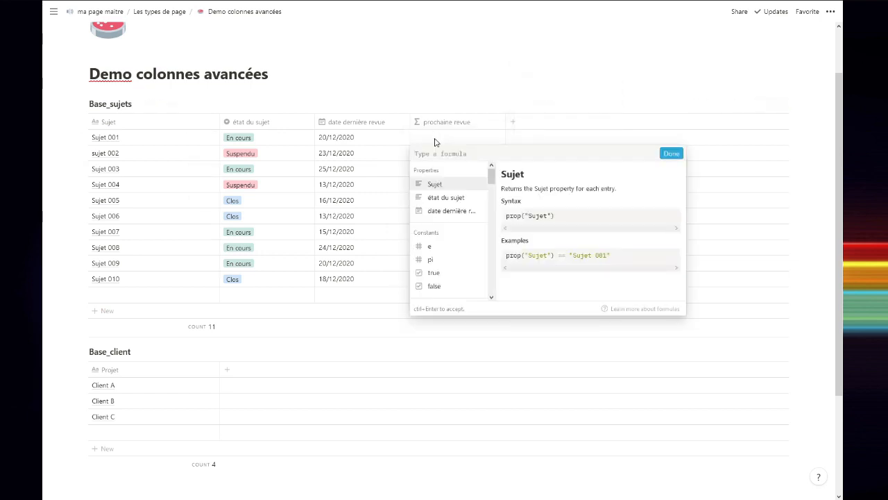
drag(492, 178, 500, 283)
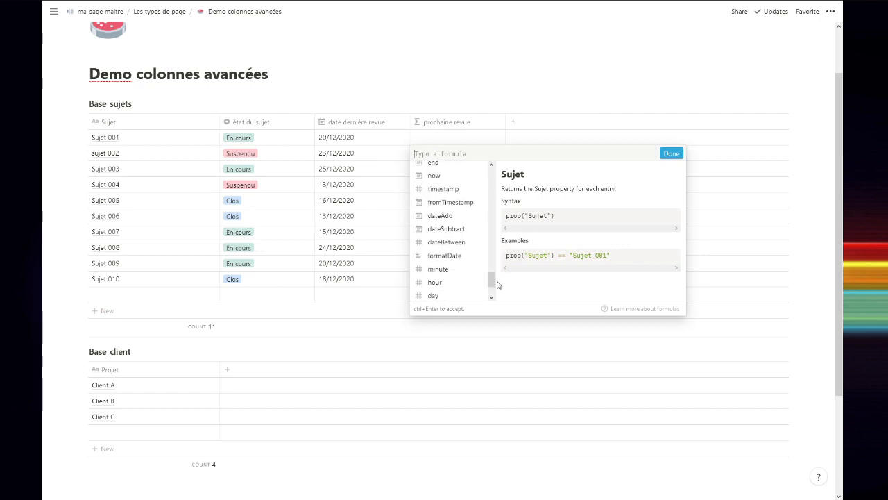
click(446, 219)
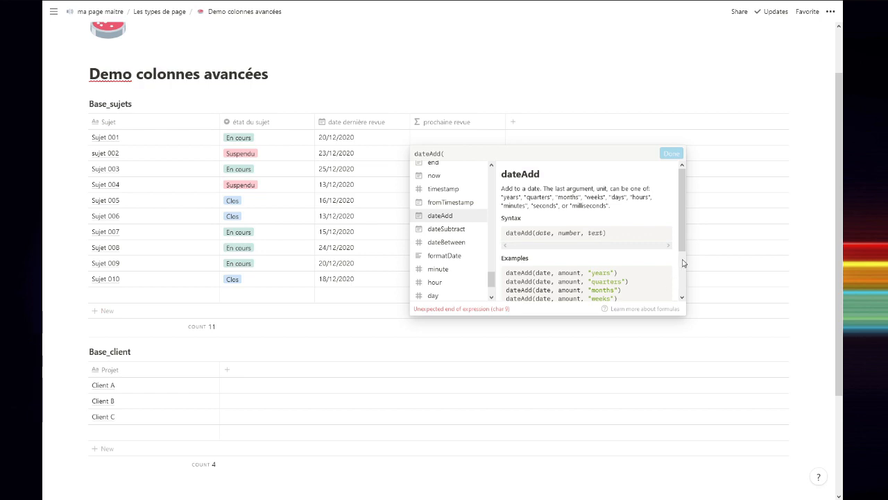
scroll(686, 265, down, 2)
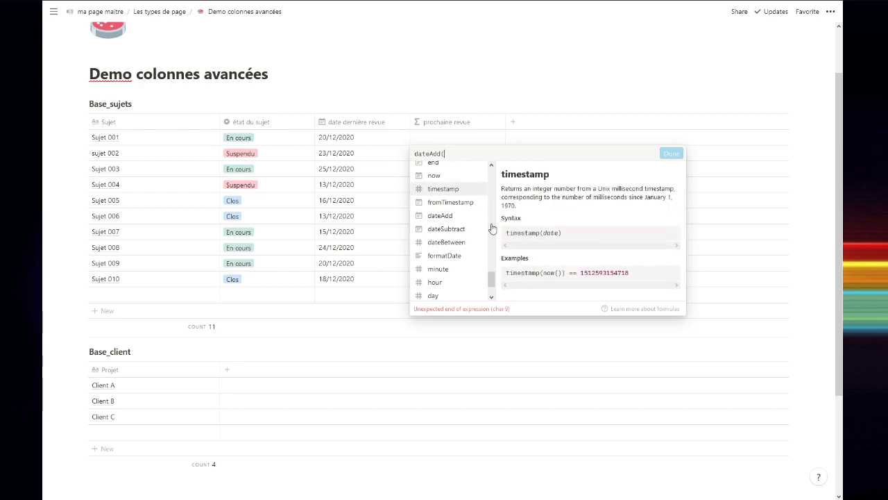
drag(492, 276, 492, 174)
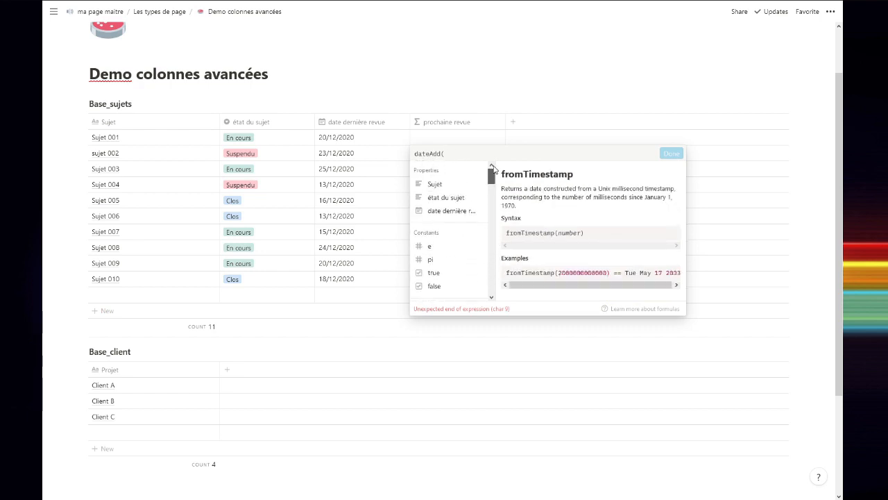
click(446, 213)
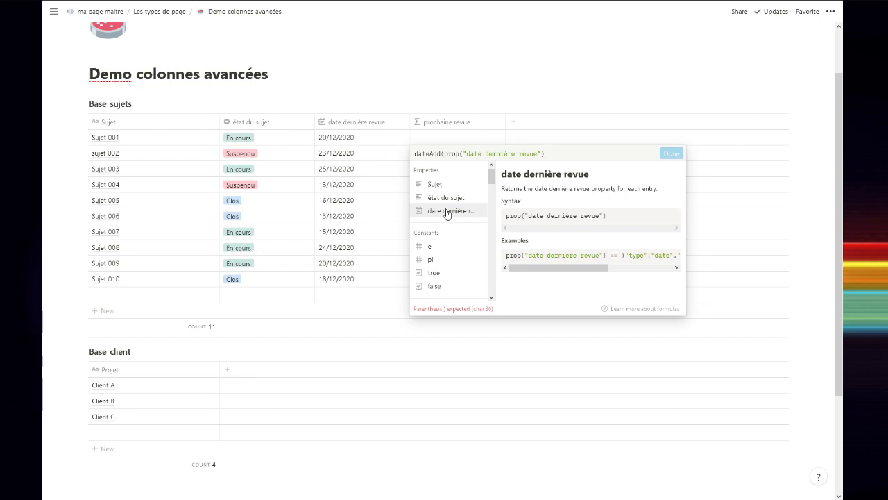
text(,15,"da)
key(BackSpace)
text(ys")
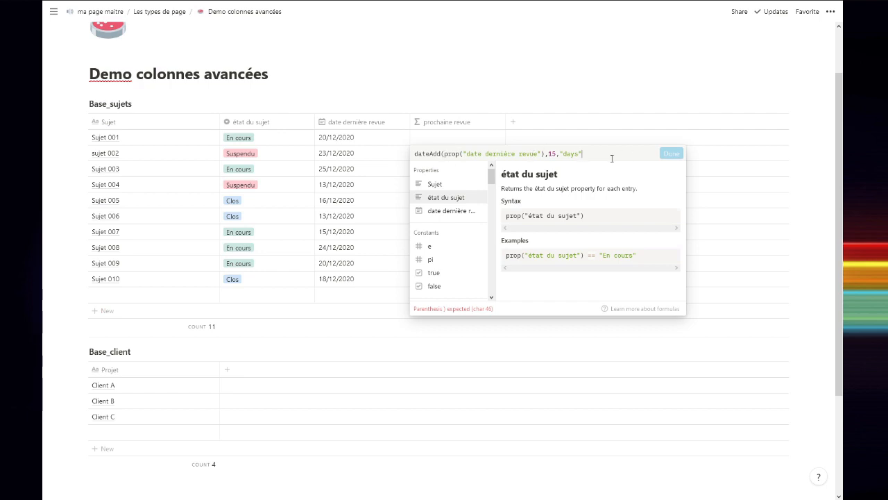
text())
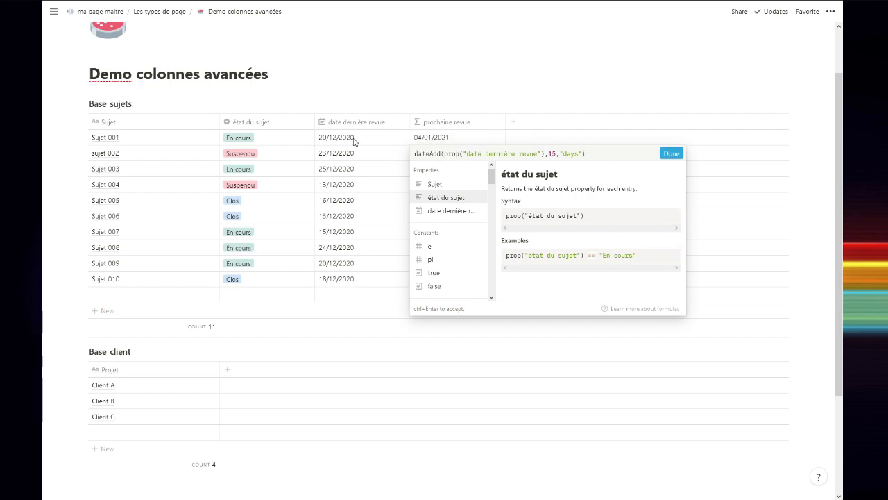
click(670, 156)
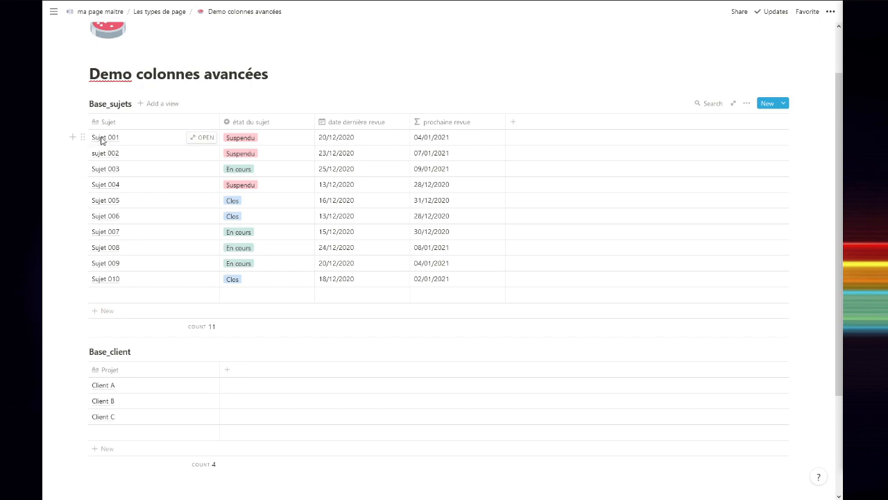
Add a column named "date création" of type Created time to the Base_sujets table
click(514, 128)
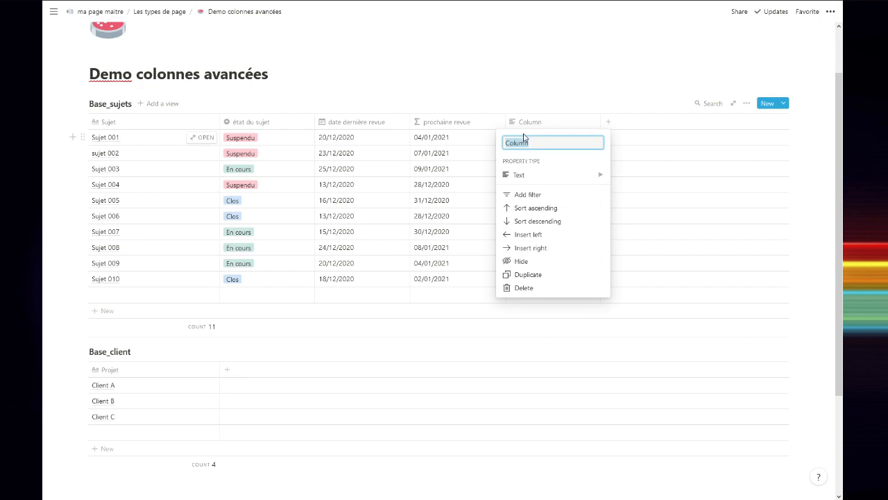
text(date c)
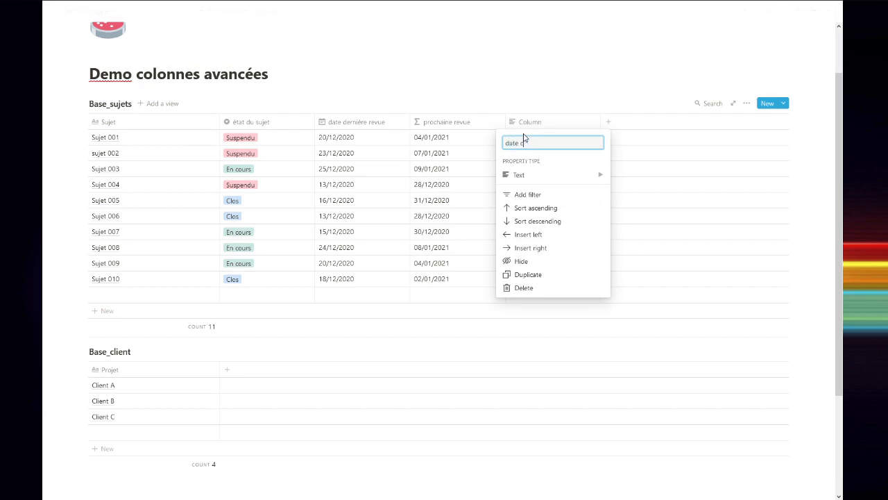
text(réation)
click(524, 175)
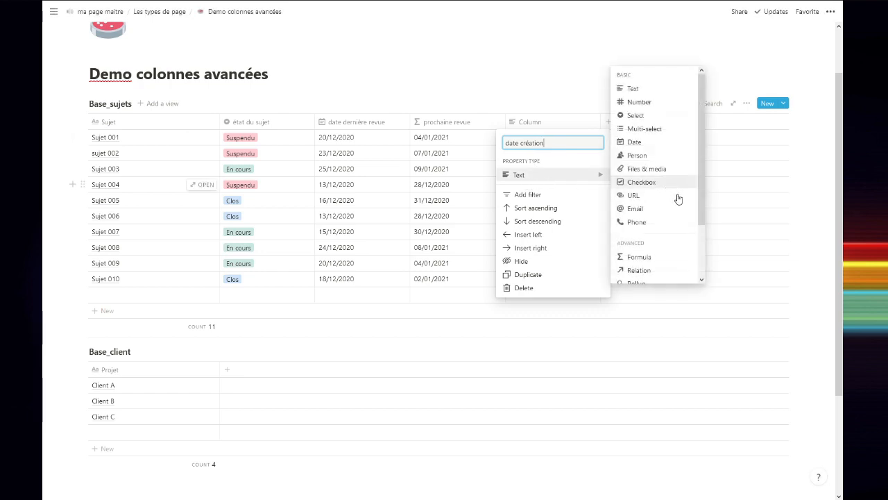
drag(701, 200, 707, 214)
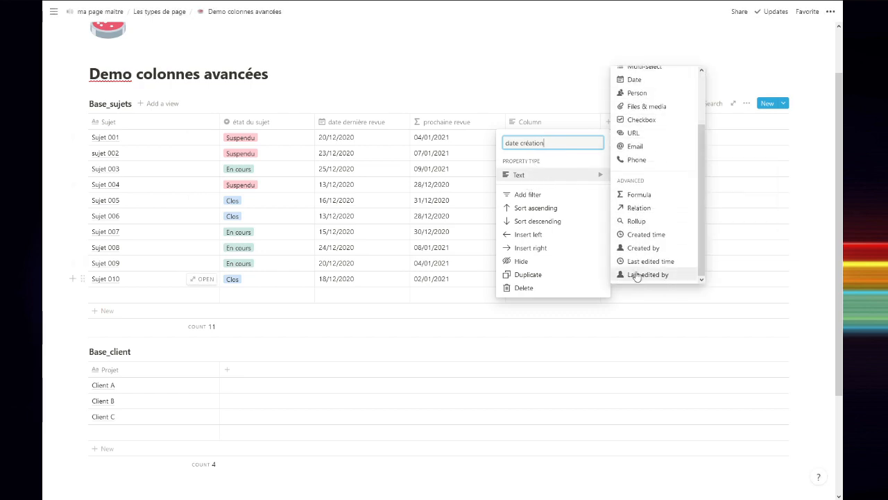
click(636, 236)
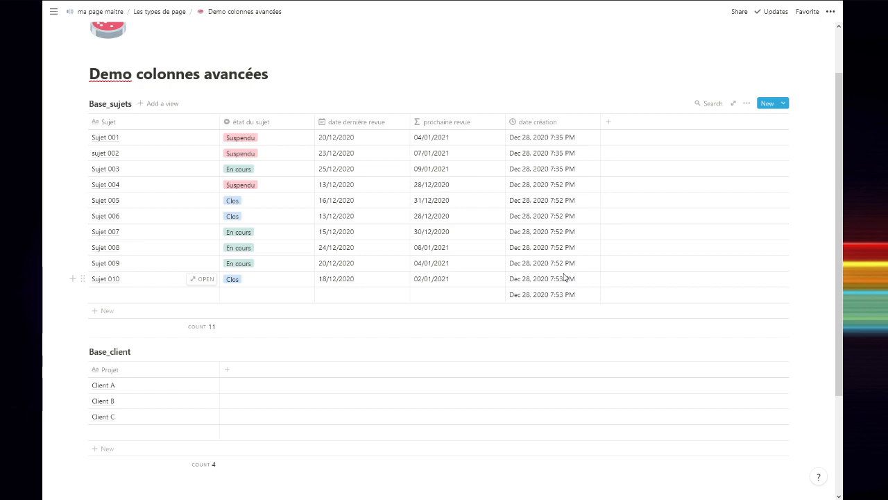
Add a column named "derniere modif" of type Last edited time to the Base_sujets table
click(609, 126)
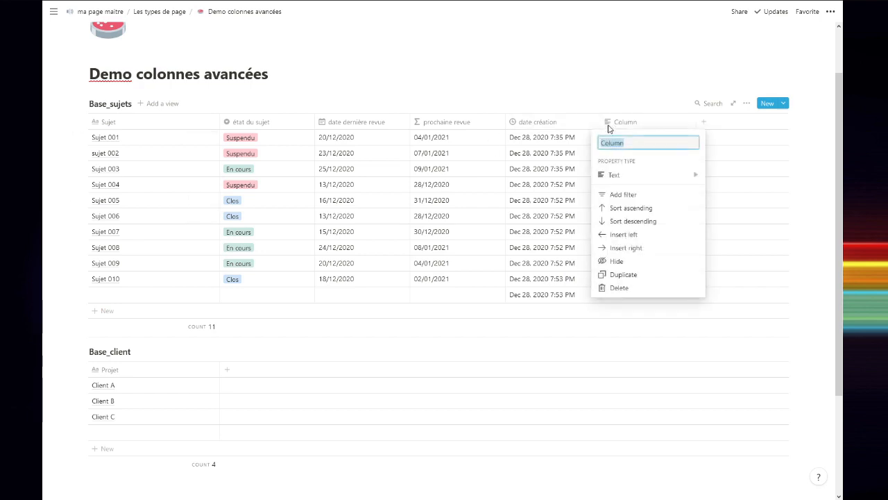
text(dern)
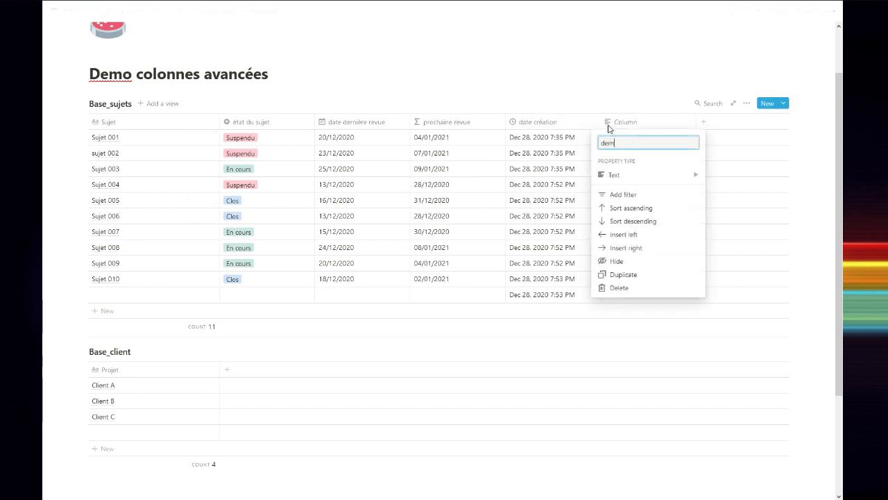
text(iere modif)
click(637, 179)
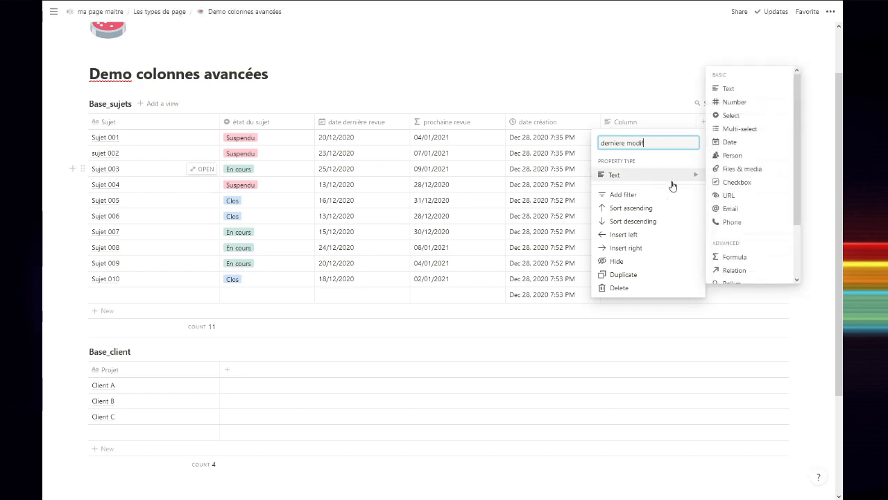
scroll(796, 191, down, 3)
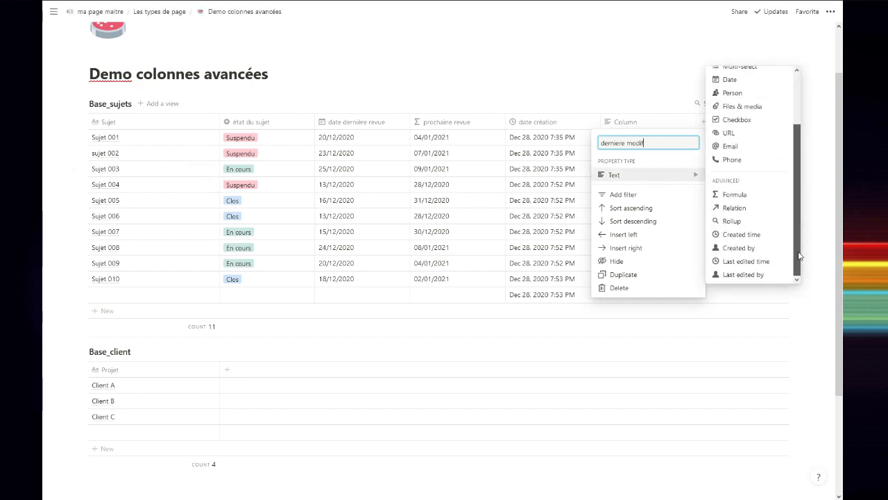
click(747, 262)
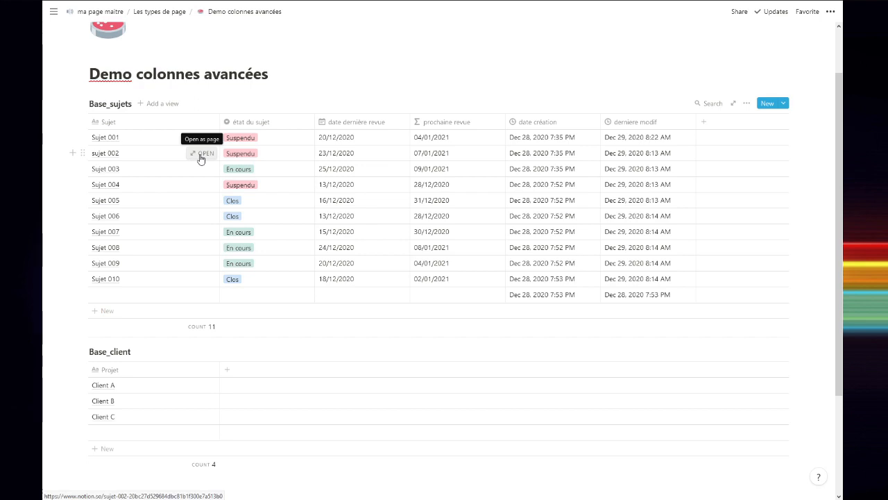
Set the "état du sujet" of sujet 002 to En cours
click(274, 154)
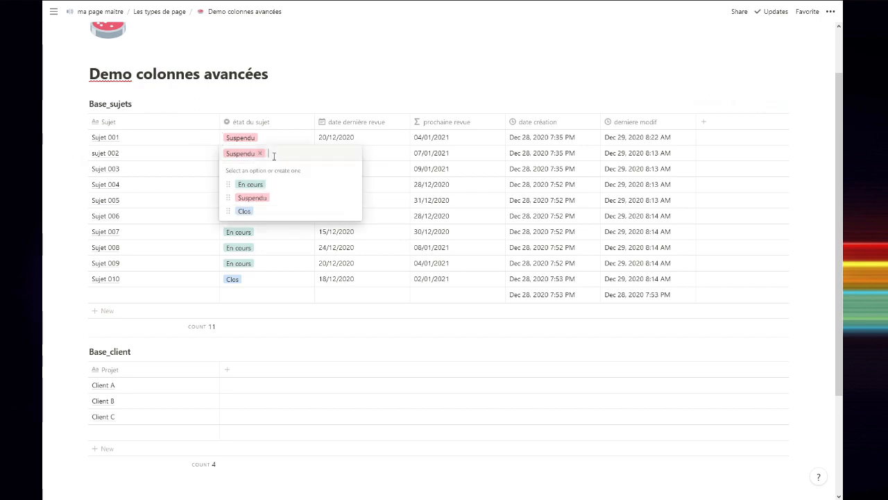
click(251, 184)
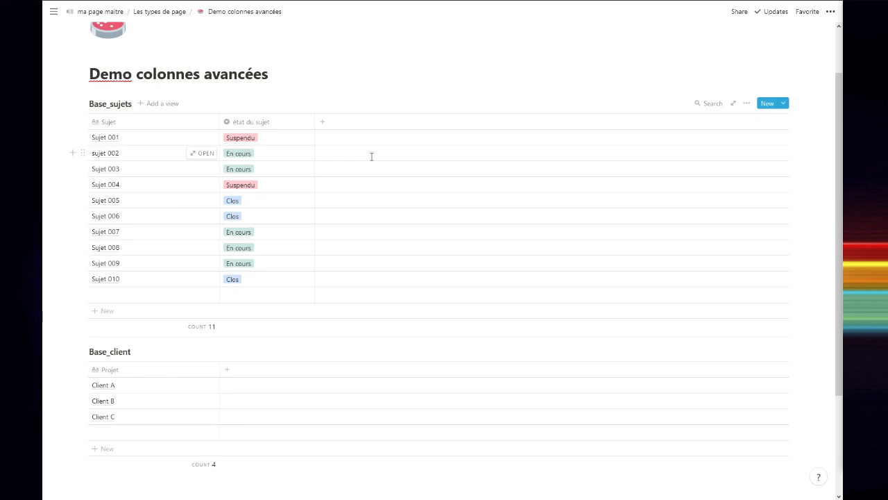
Add a column of type Created by to the Base_sujets table, keeping the default name
click(320, 124)
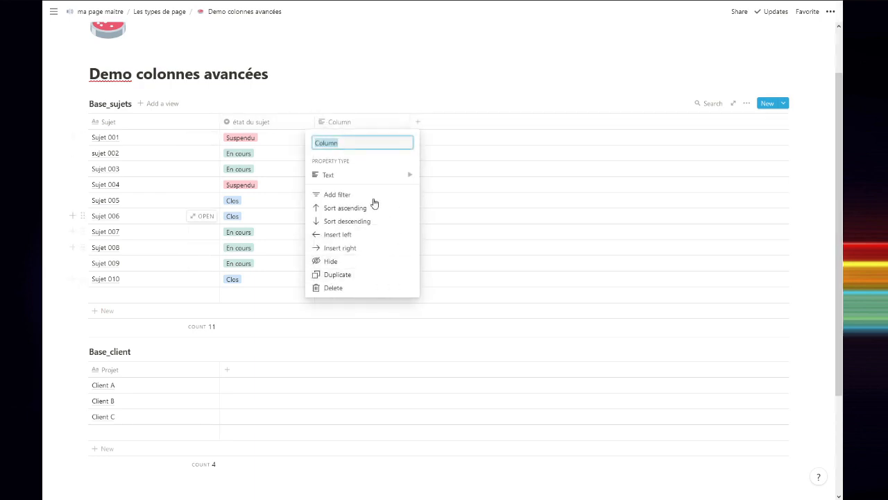
mouse_move(360, 180)
scroll(486, 222, down, 2)
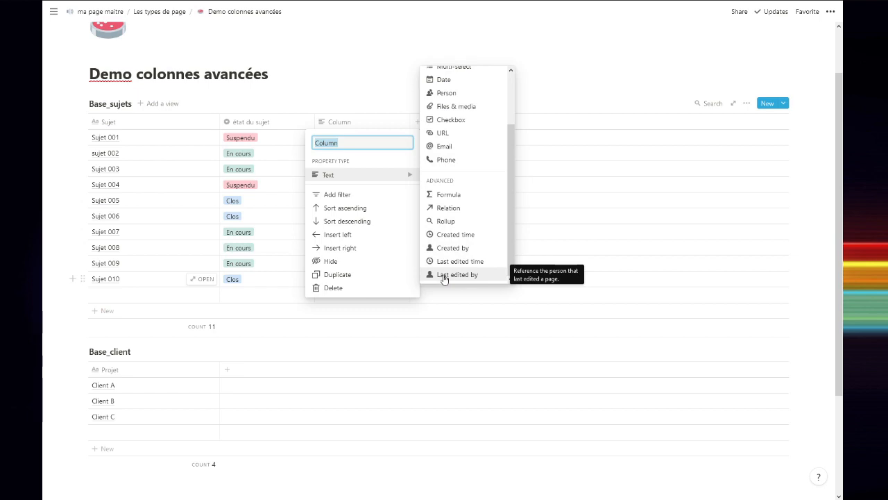
click(449, 250)
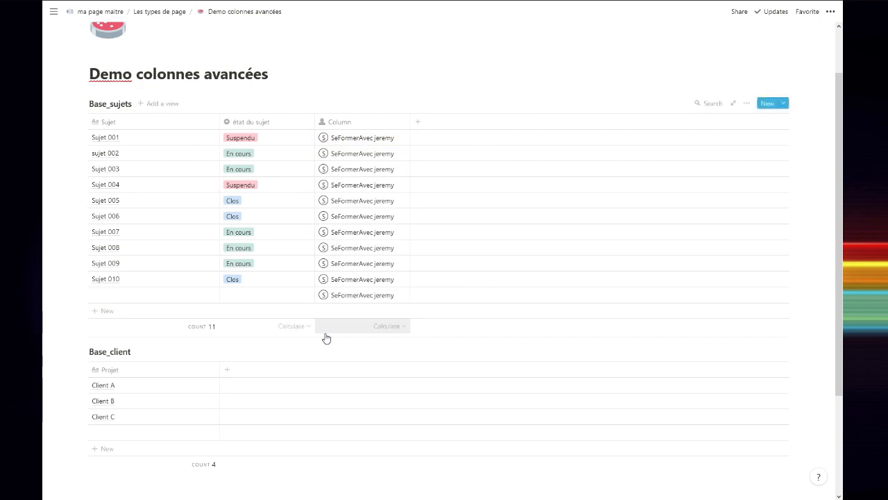
Add a second column of type Last edited by to the Base_sujets table beside the Created by column
click(418, 125)
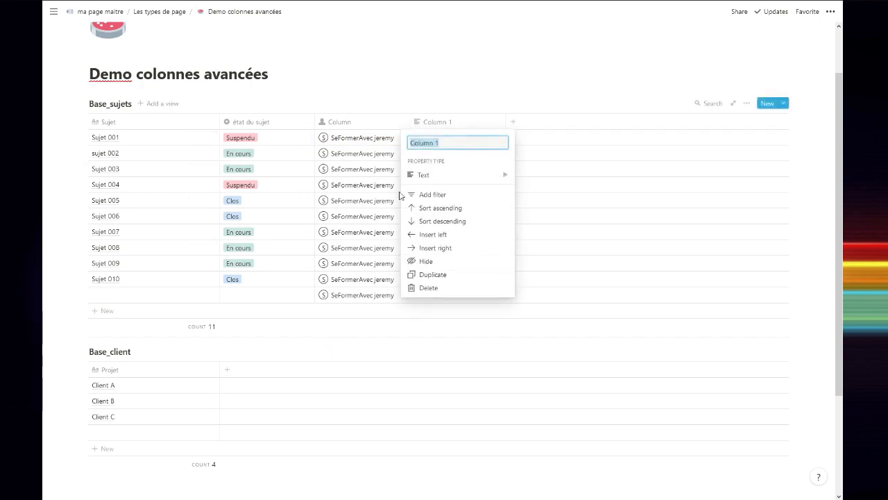
mouse_move(445, 176)
scroll(559, 215, down, 2)
click(556, 275)
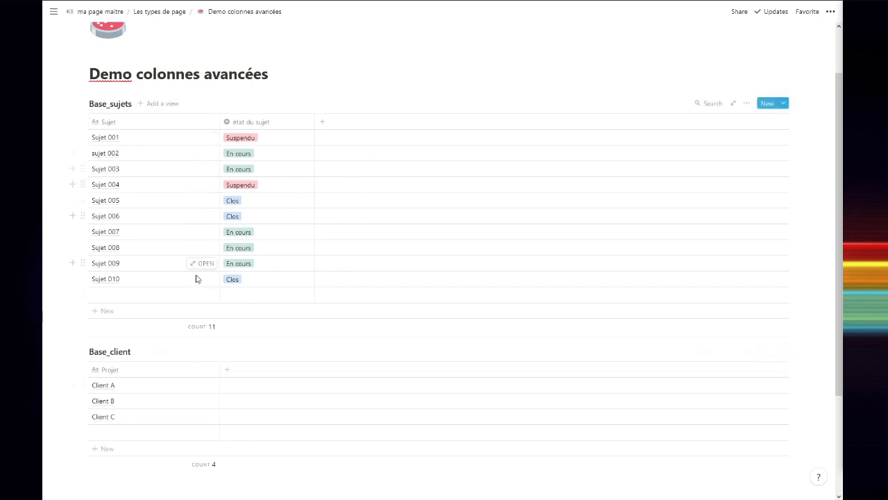
Add a column named "client" of type Relation to the Base_sujets table, linked to the Base_client database
click(323, 123)
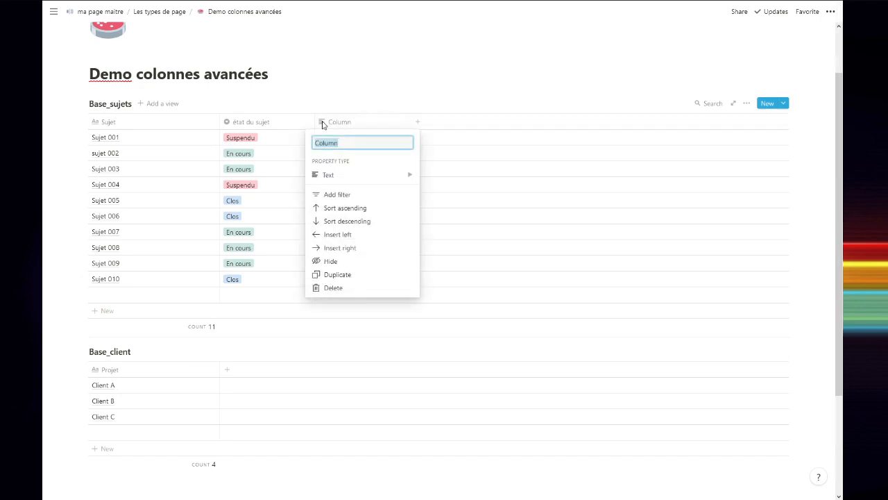
text(client)
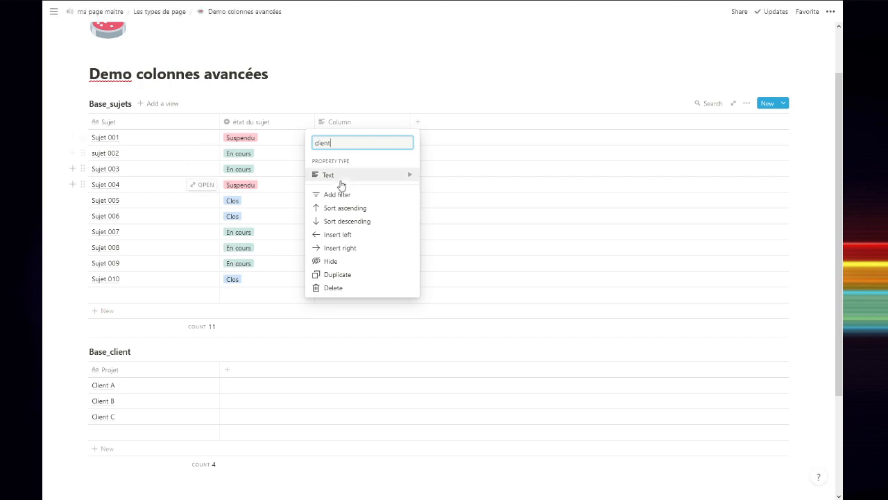
mouse_move(339, 181)
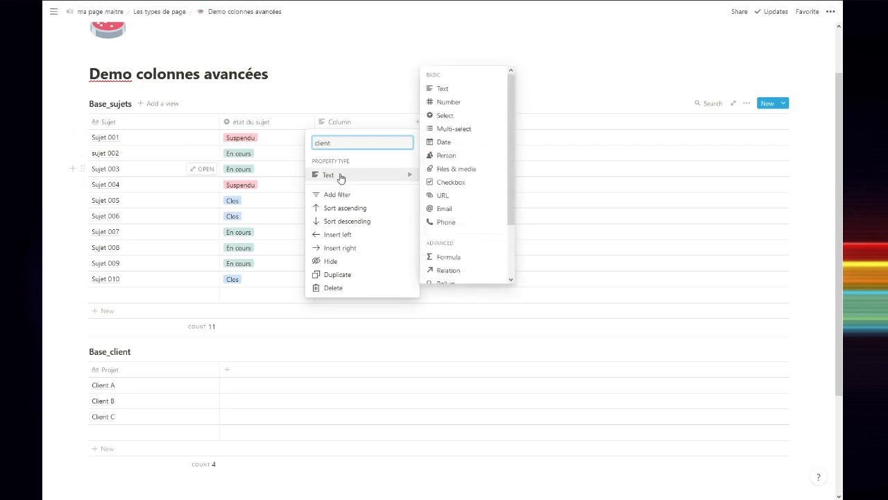
click(455, 272)
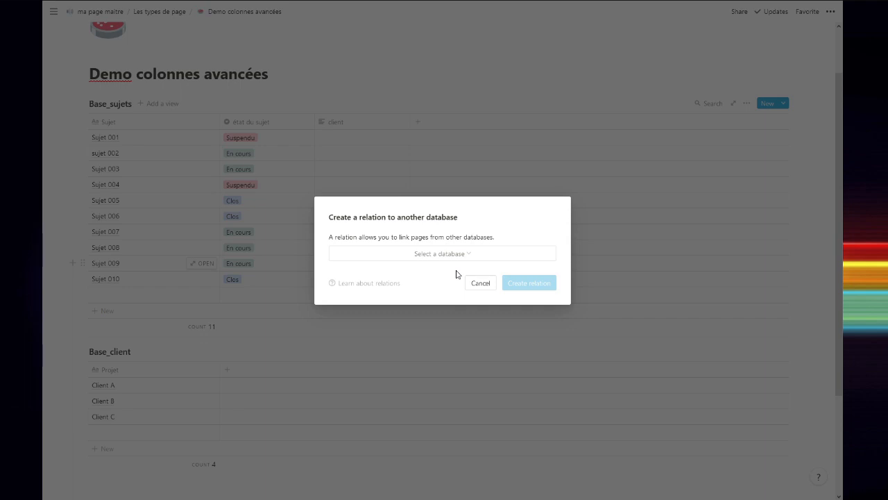
click(467, 258)
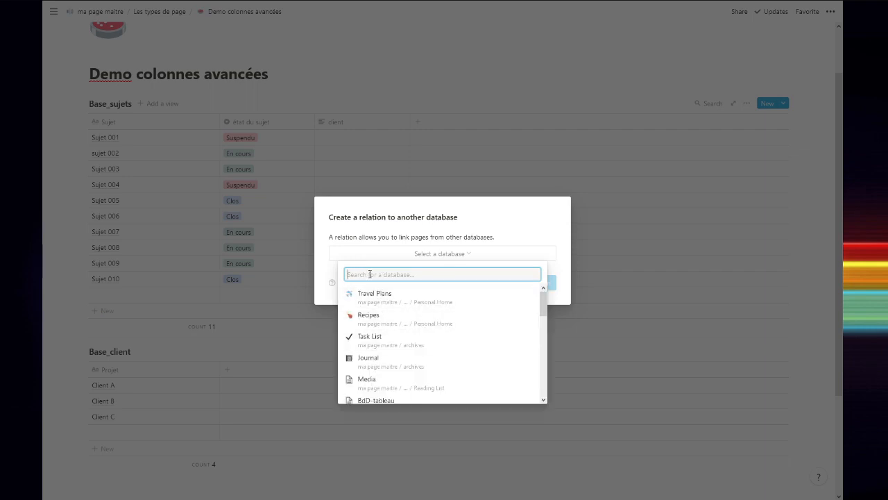
text(base_client)
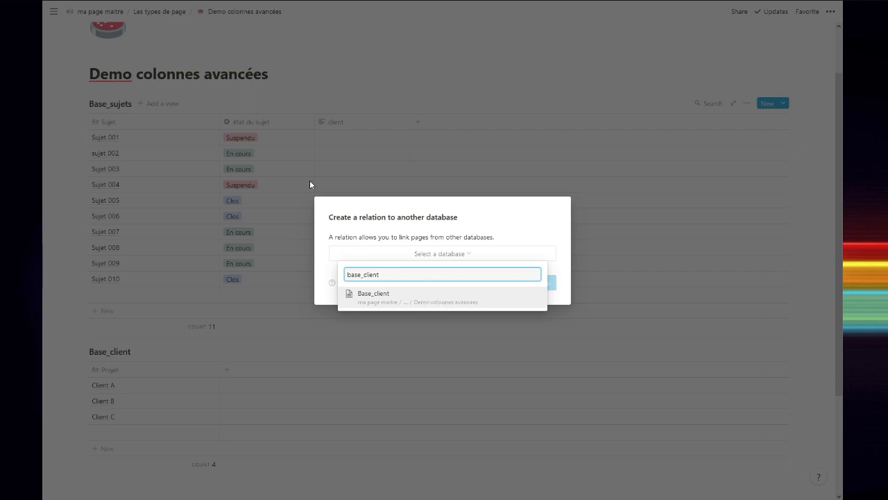
click(372, 300)
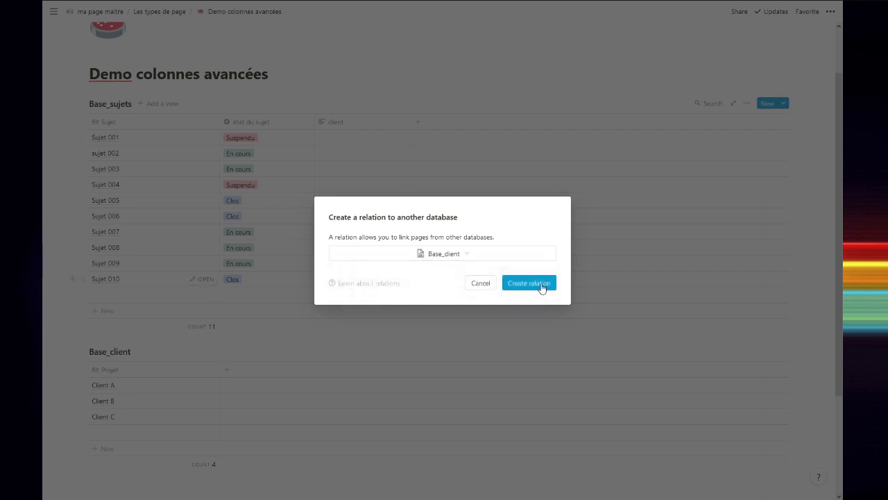
click(540, 286)
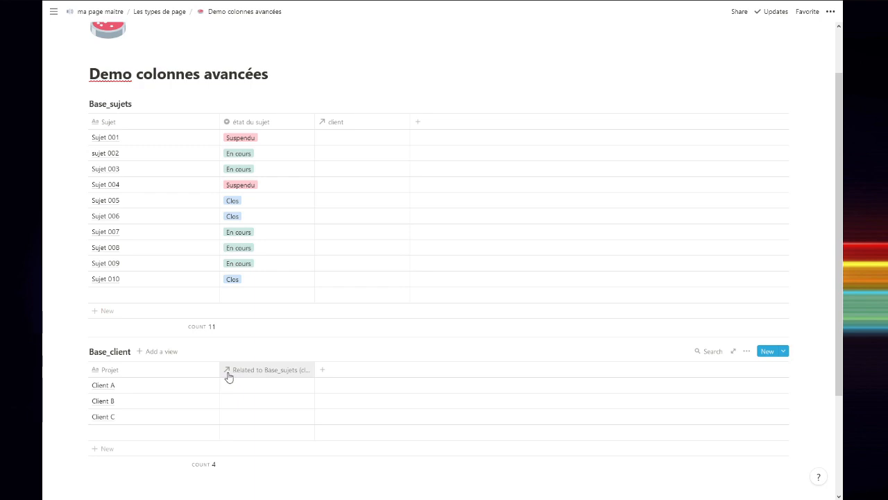
Rename the relation column of the Base_client table as "Sujets"
click(268, 373)
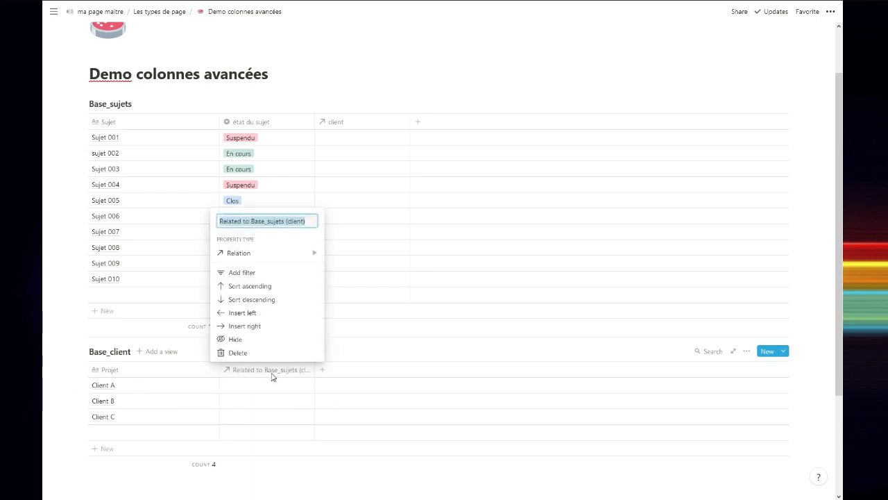
text(Sujets)
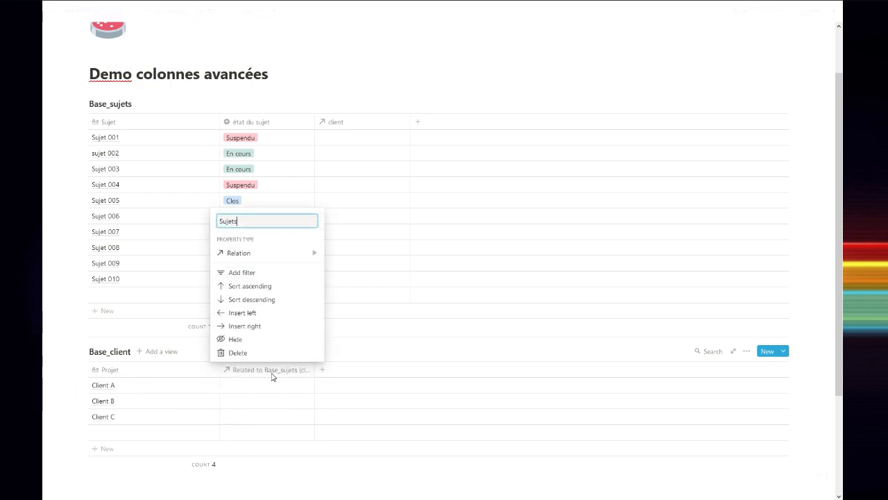
key(Return)
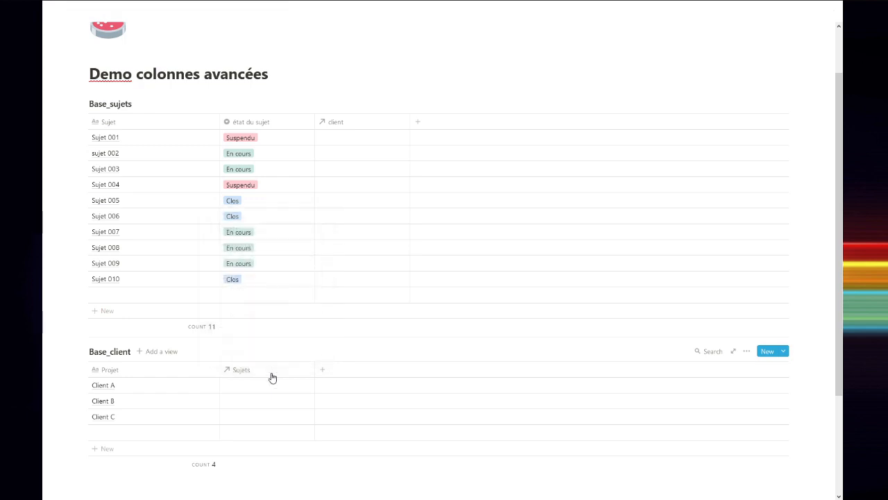
Link Sujet 001 to Client C, Client B and Client A in its client relation
click(332, 139)
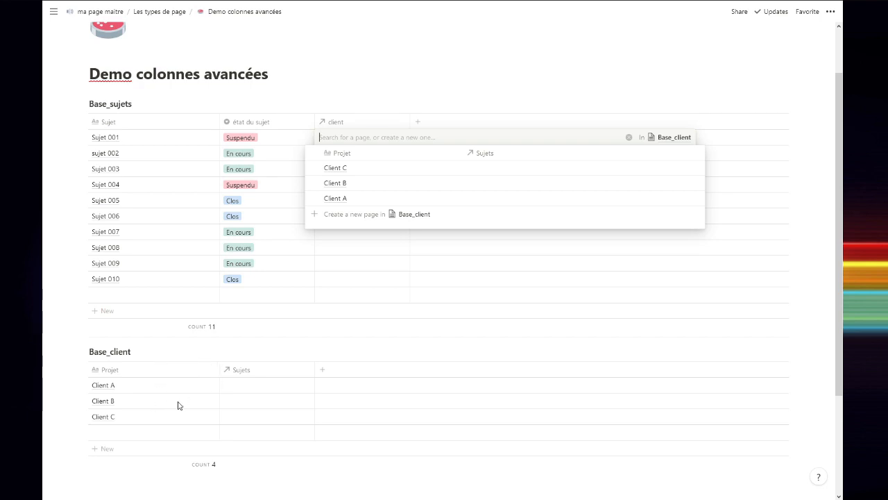
click(314, 169)
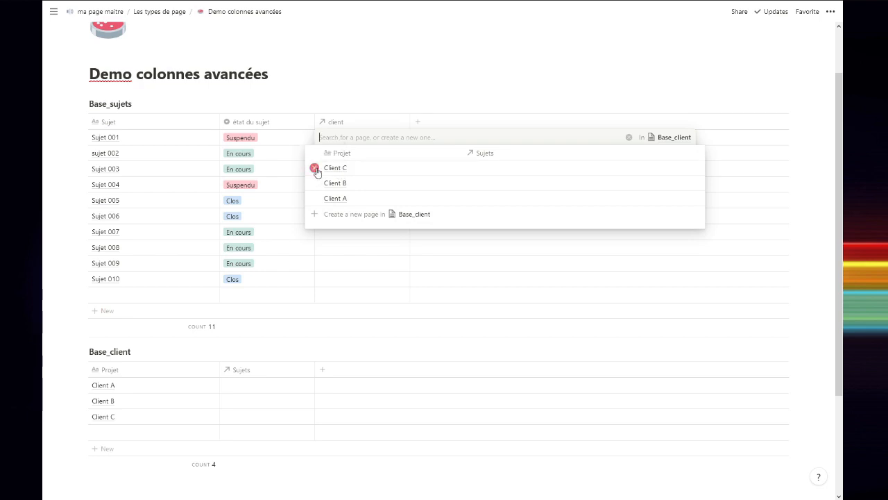
click(485, 258)
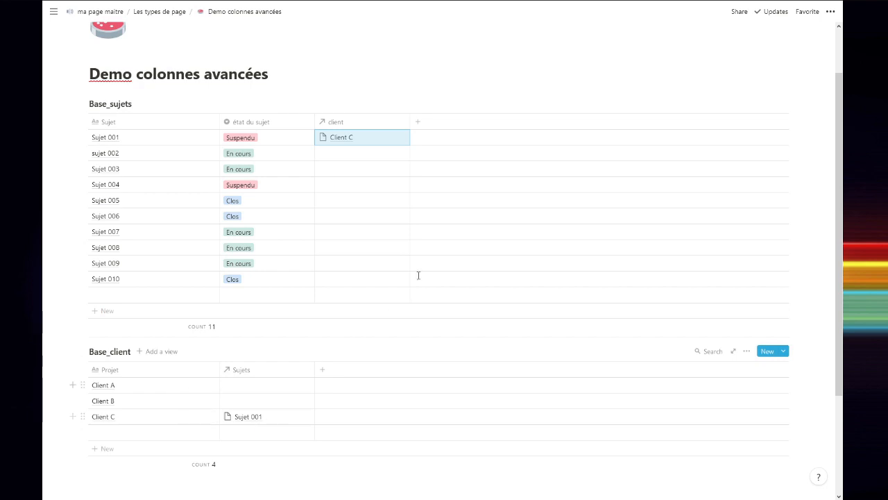
click(363, 138)
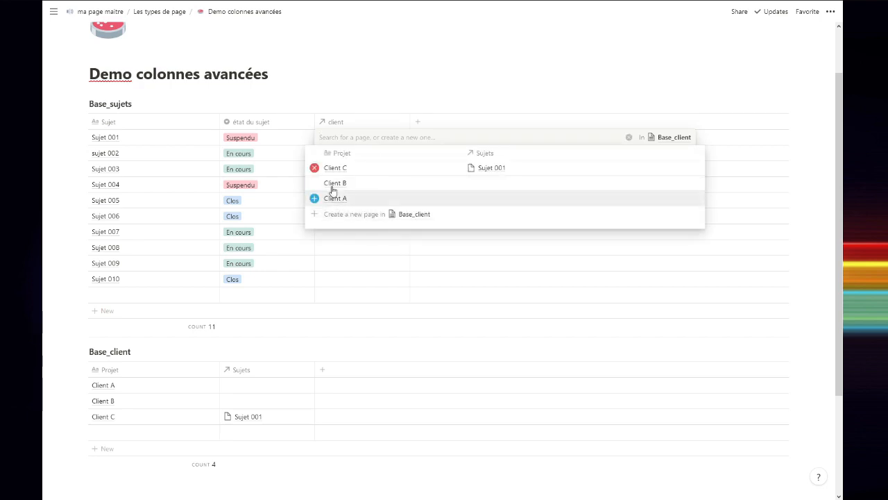
click(315, 183)
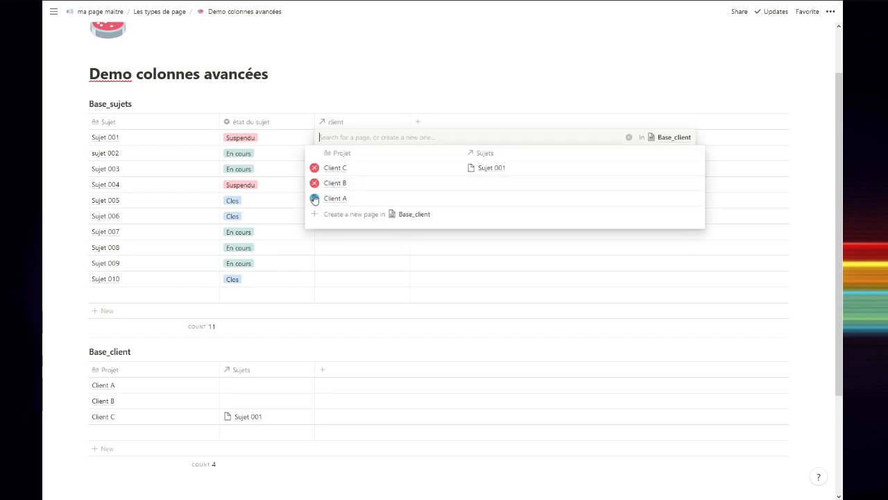
click(315, 199)
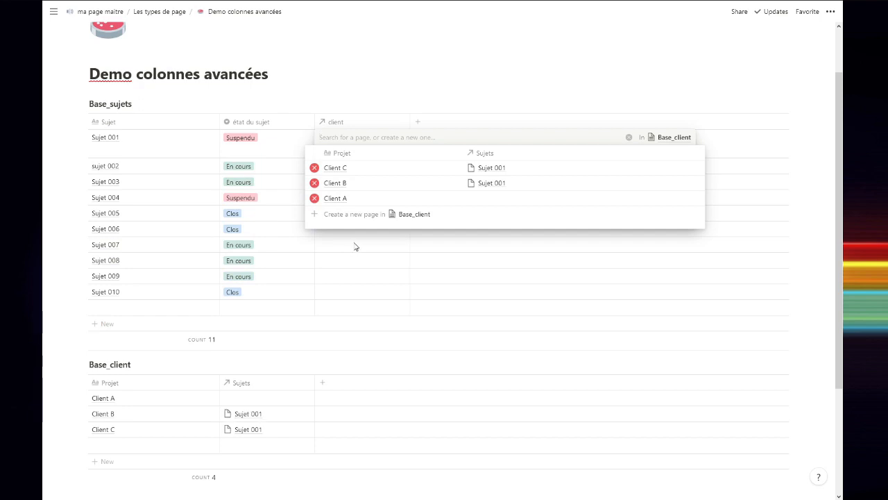
key(Escape)
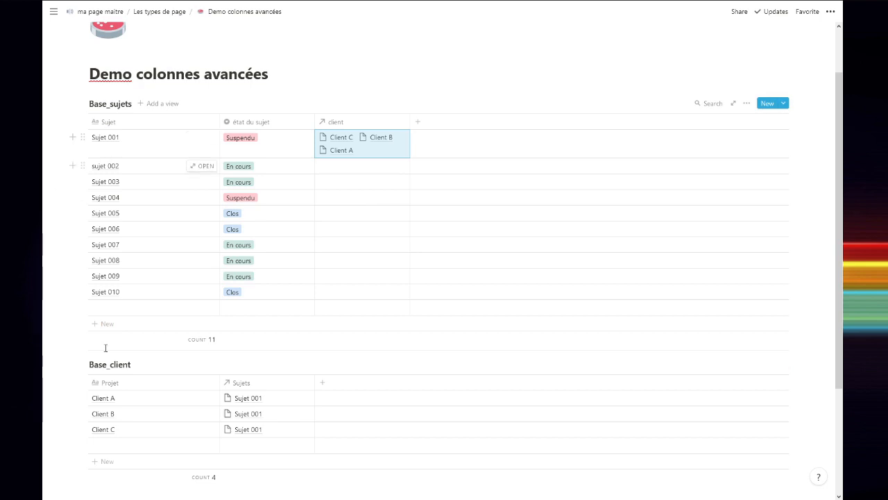
Name the empty last row of Base_sujets "Sujet 011" and set its "état du sujet" to En cours
click(119, 310)
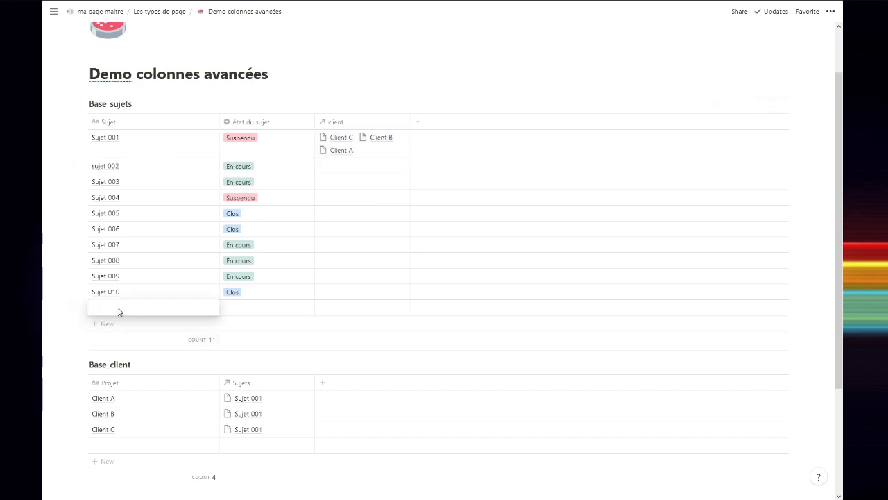
text(Sujet 011)
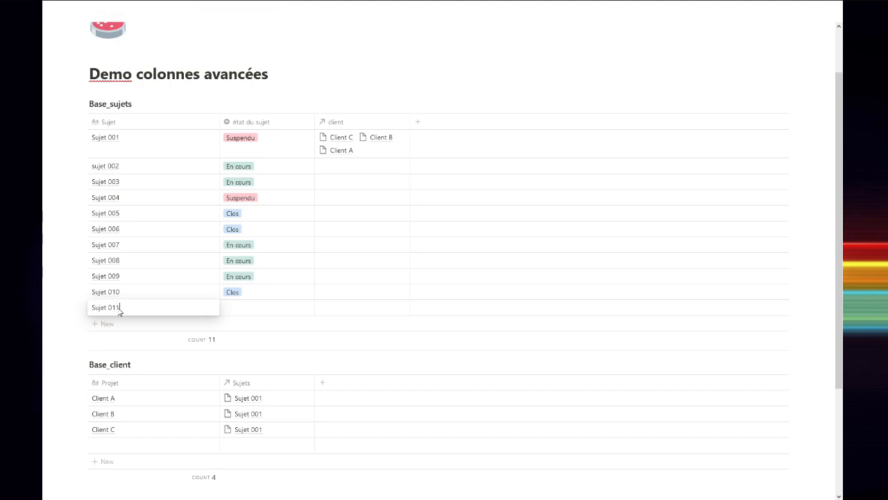
key(Tab)
click(261, 311)
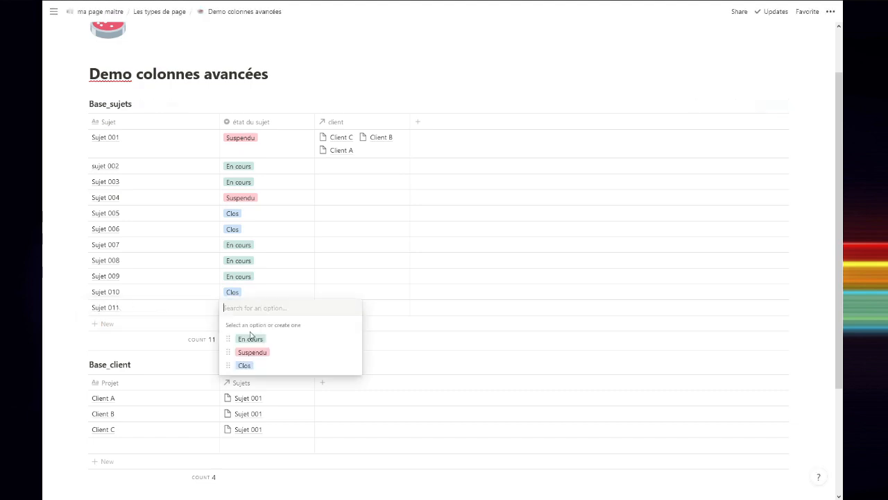
click(252, 338)
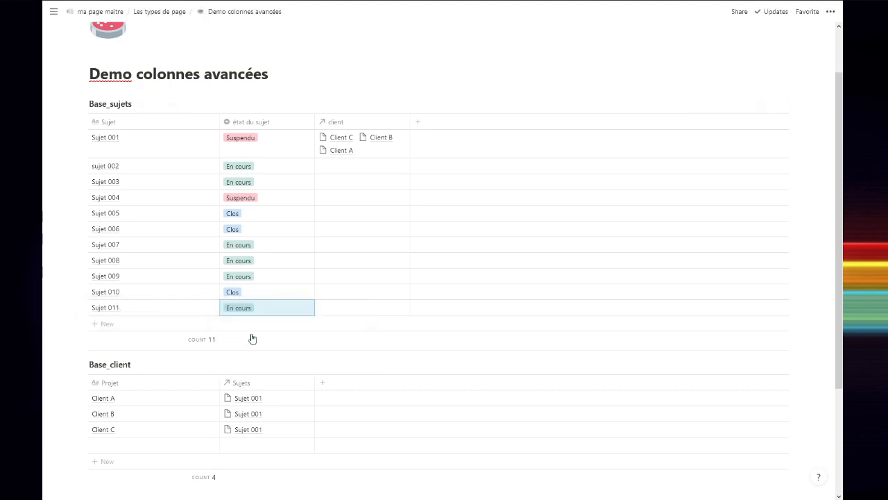
Create a new Base_client page named "client D" from the client relation of Sujet 011, linking the two
key(Tab)
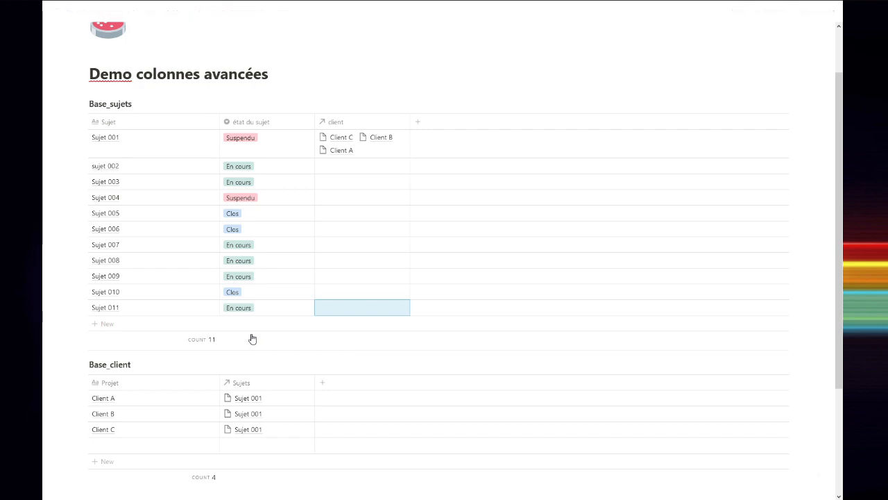
click(330, 309)
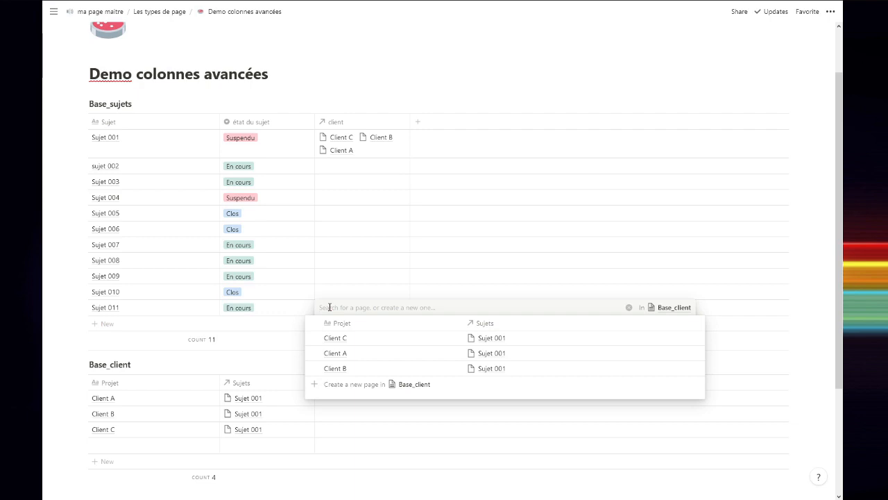
text(client D)
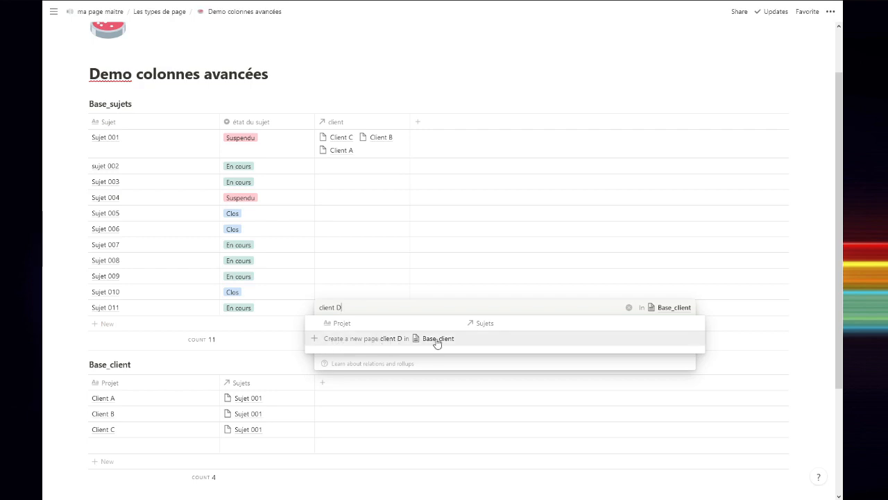
click(380, 344)
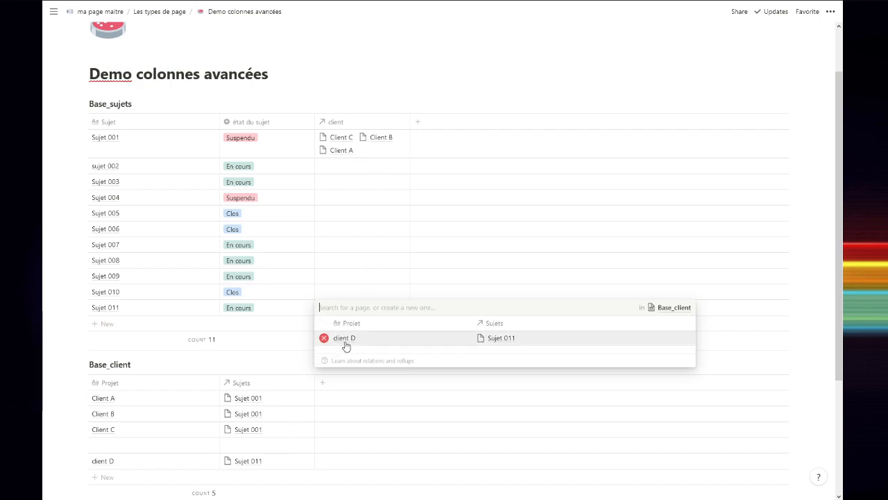
key(Escape)
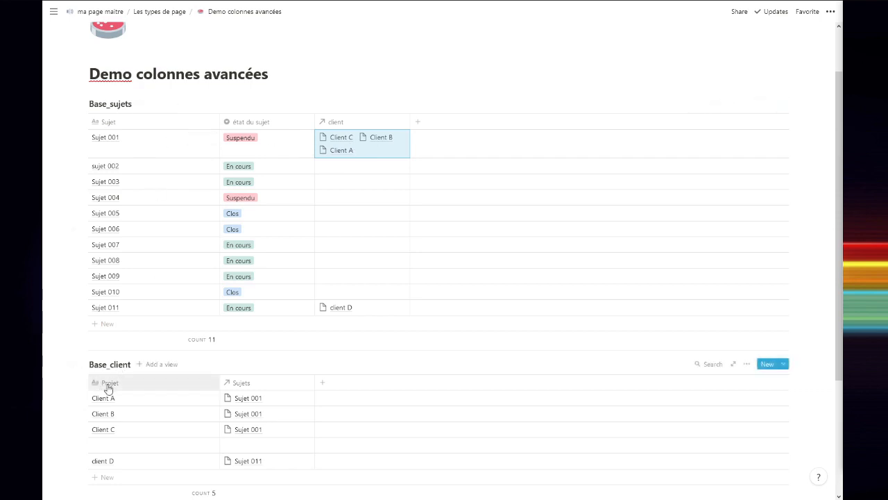
Remove Client C and Client B from the client relation of Sujet 001
click(372, 150)
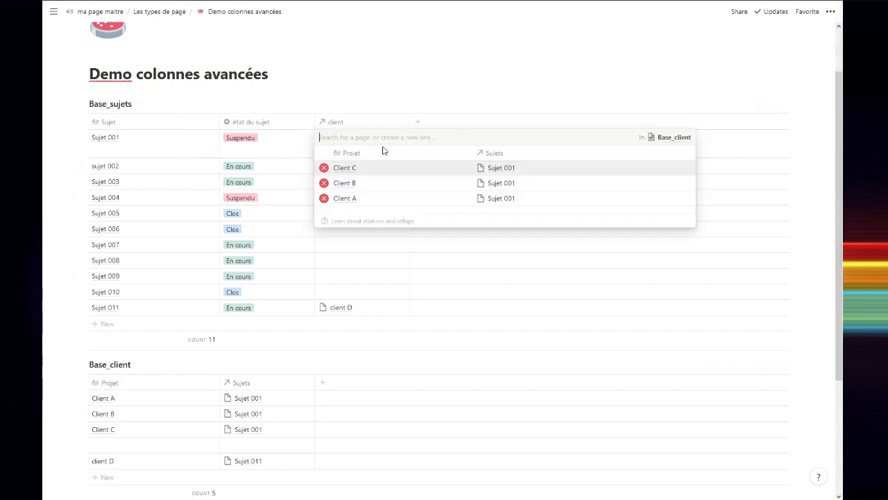
click(324, 173)
click(324, 168)
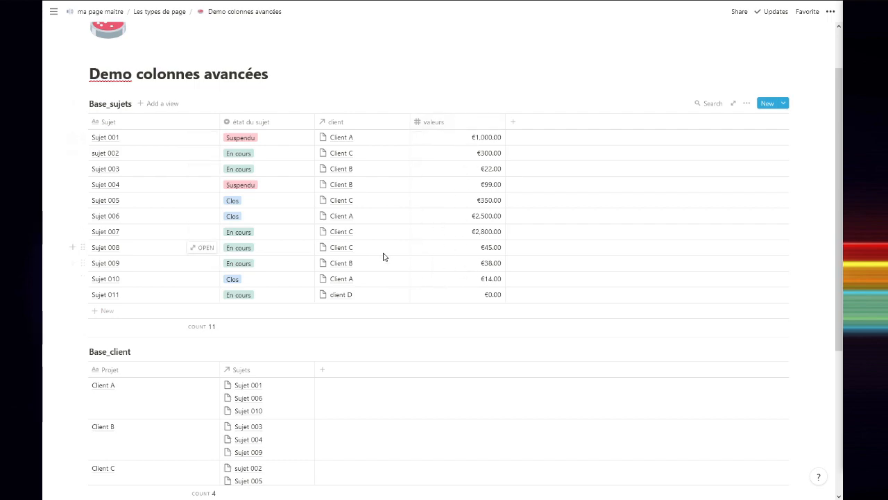
Add a column named "nb de sujet" of type Rollup to the Base_client table
scroll(383, 258, down, 3)
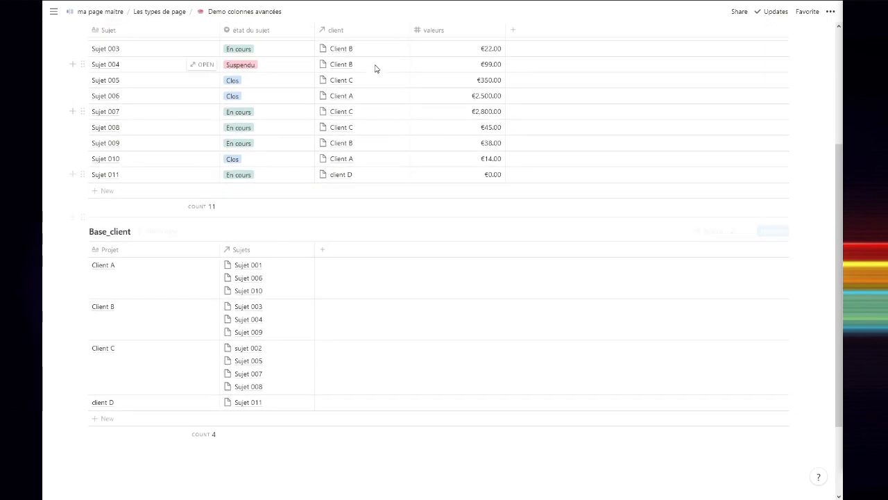
scroll(361, 128, up, 3)
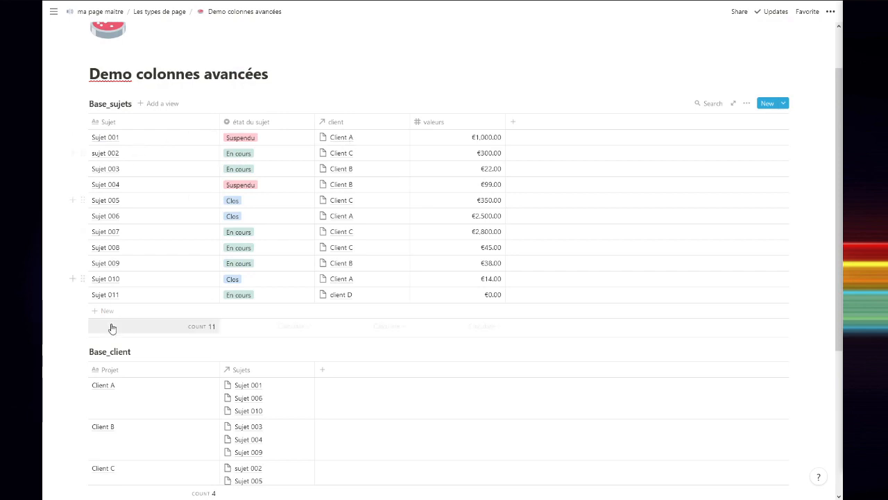
scroll(318, 292, down, 2)
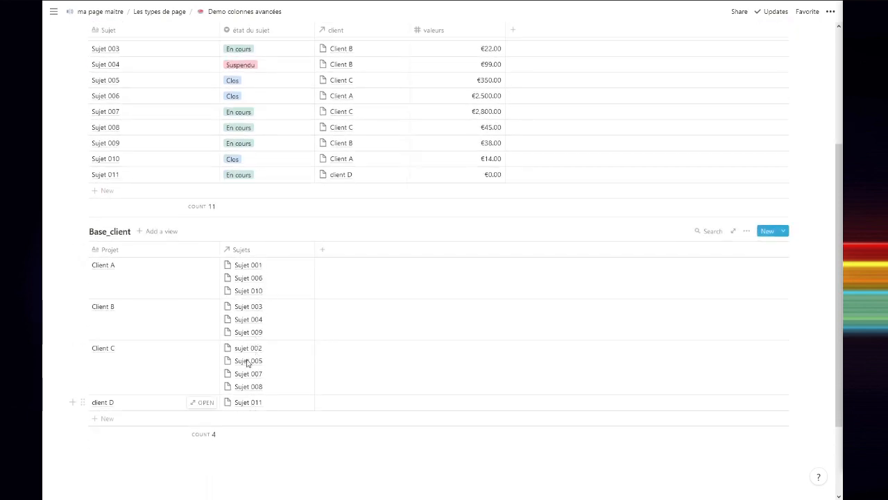
click(325, 252)
mouse_move(354, 307)
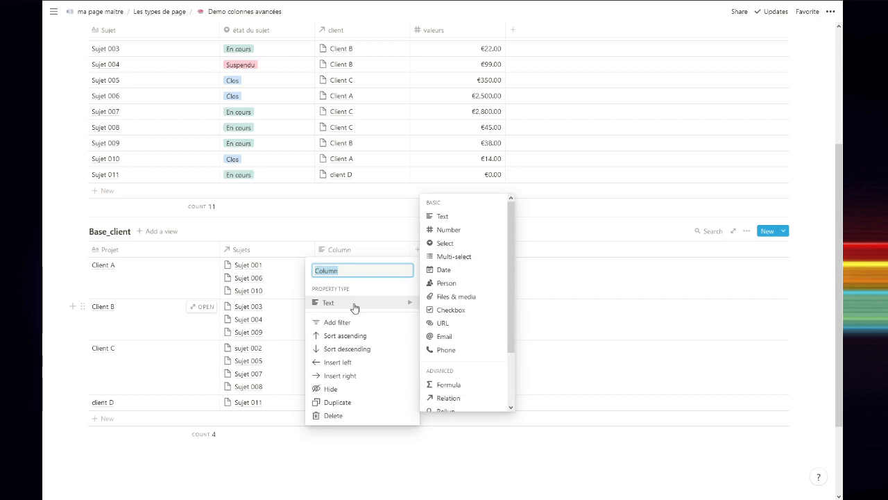
text(nb de sujet)
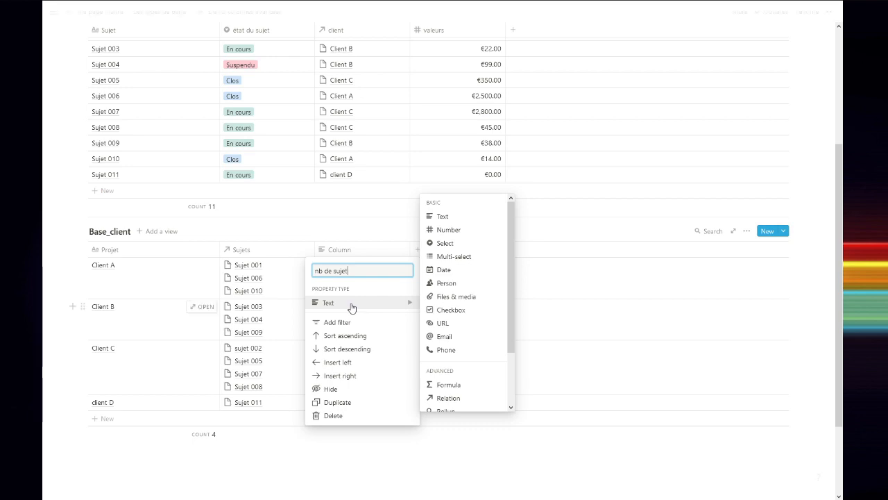
scroll(458, 408, down, 2)
click(447, 350)
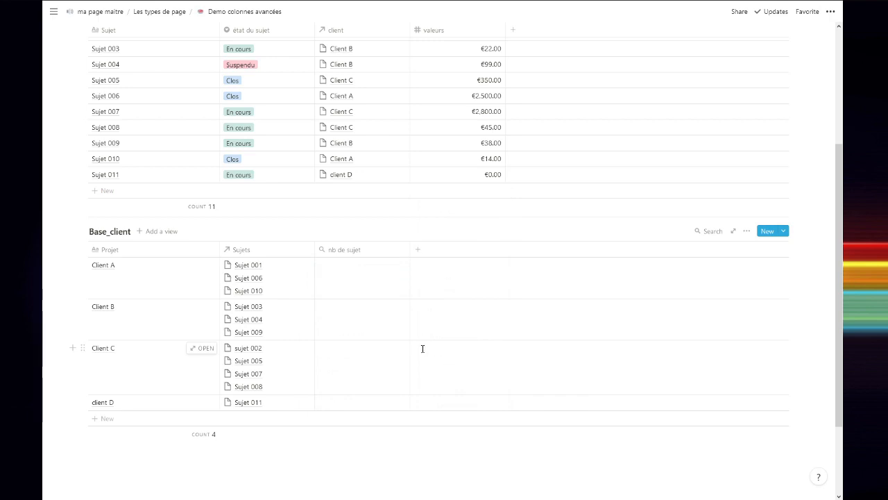
Configure the nb de sujet rollup with the Sujets relation and Sujet as the property to display
click(362, 252)
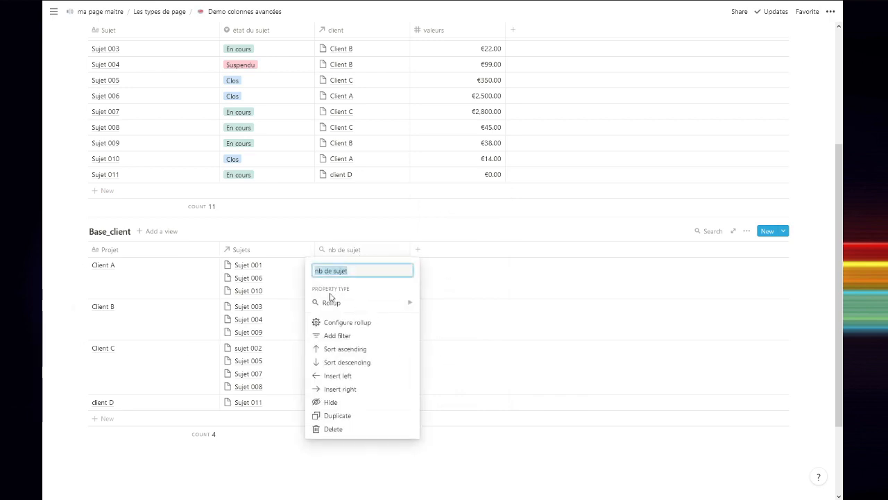
click(348, 324)
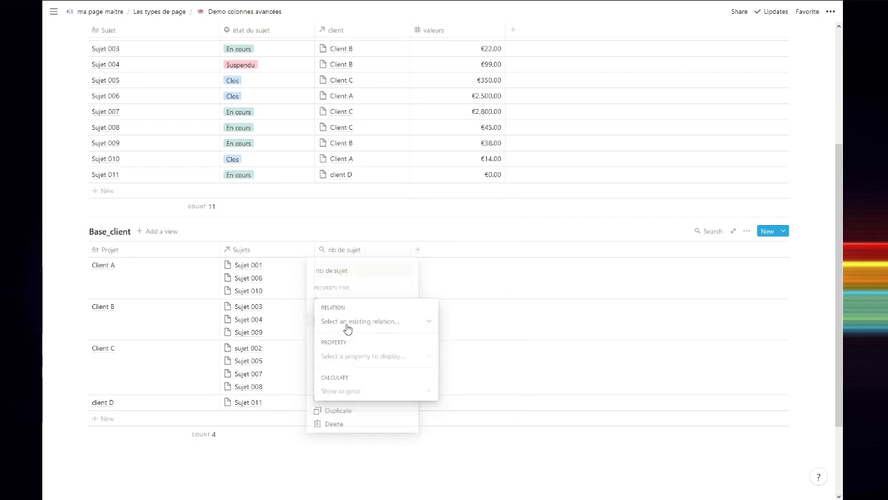
click(368, 327)
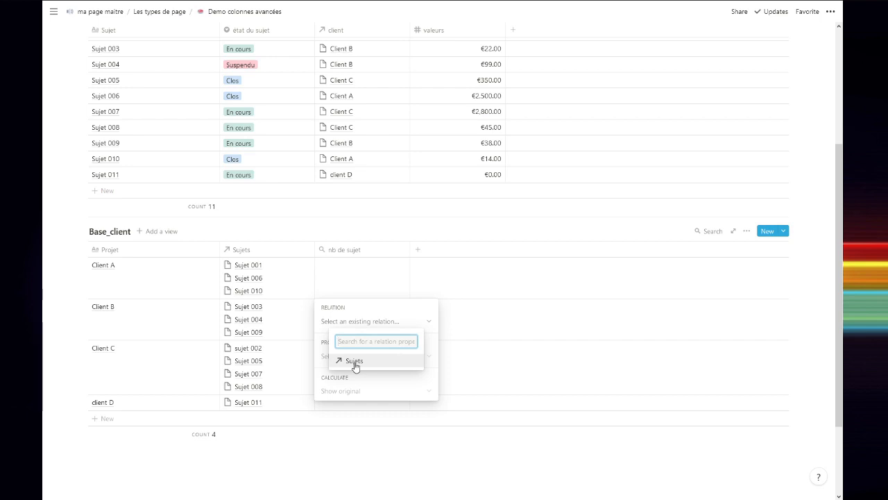
click(354, 362)
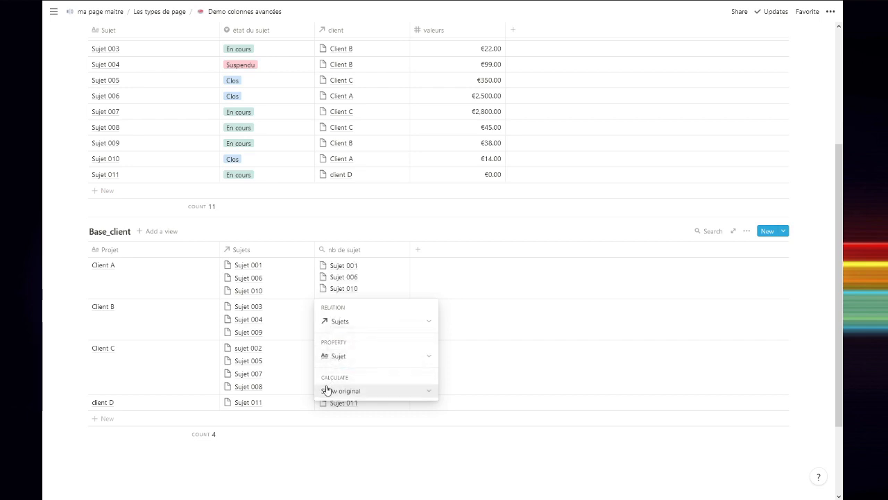
click(362, 358)
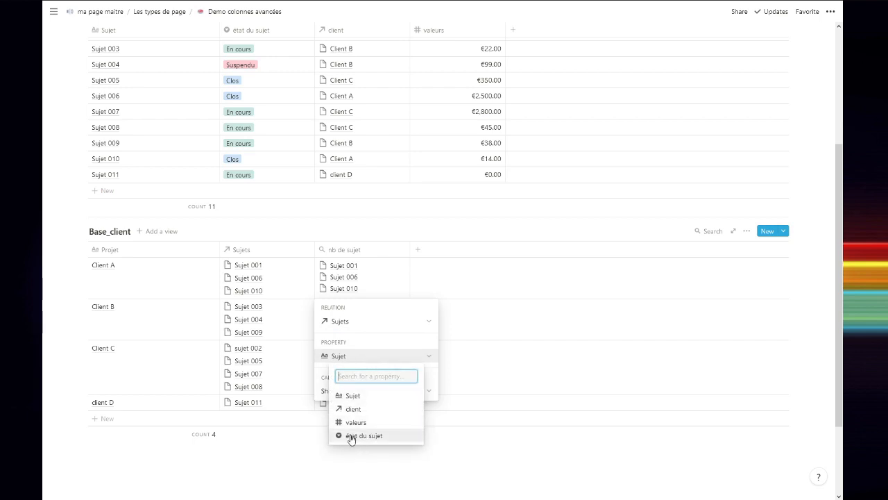
click(382, 396)
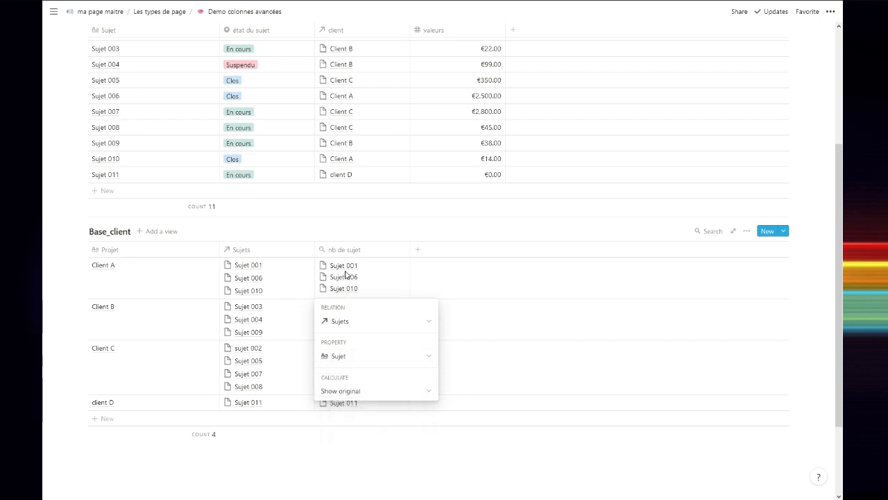
Set the calculation of the nb de sujet rollup to Count all and close its configuration
click(377, 391)
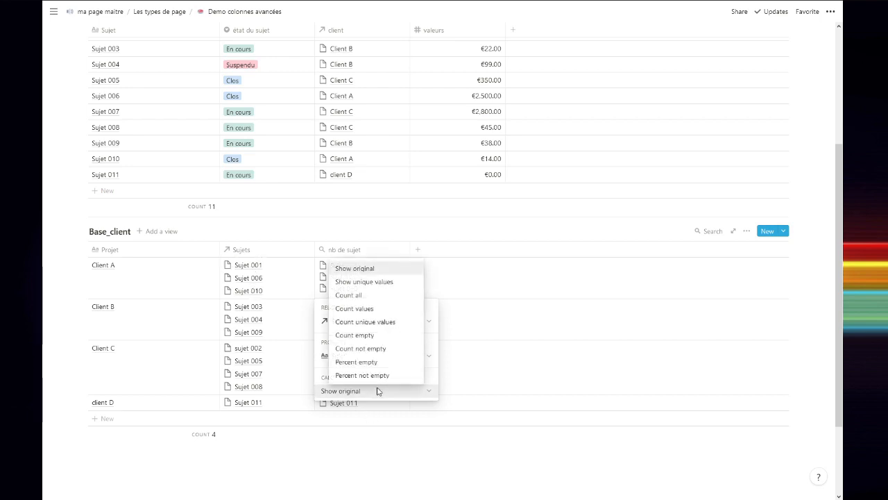
click(355, 296)
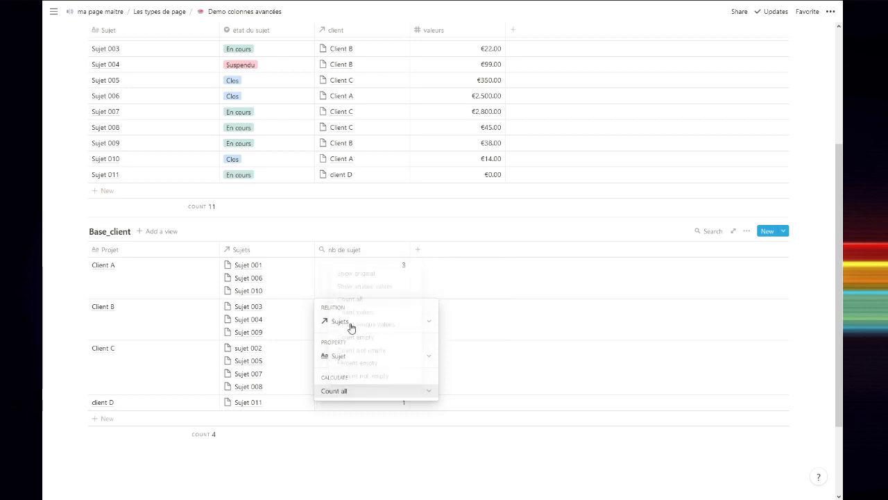
click(328, 270)
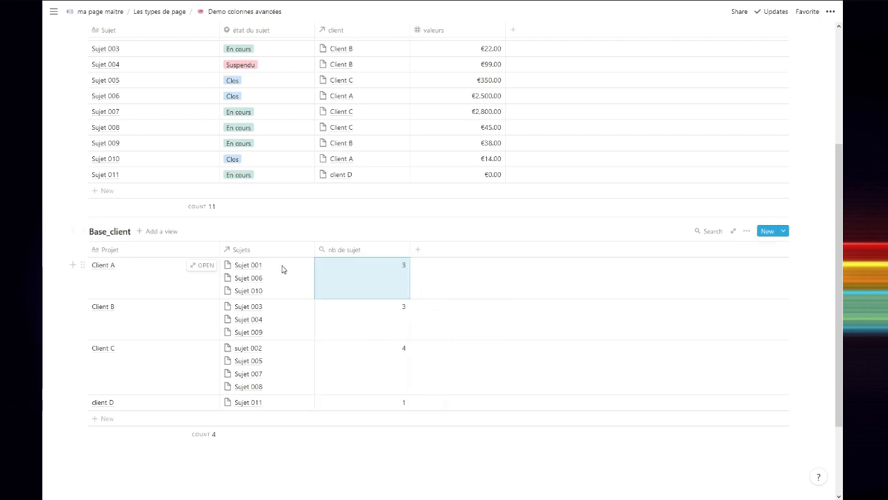
Try the Show unique values calculation on the nb de sujet rollup and switch it back to Count all
click(382, 276)
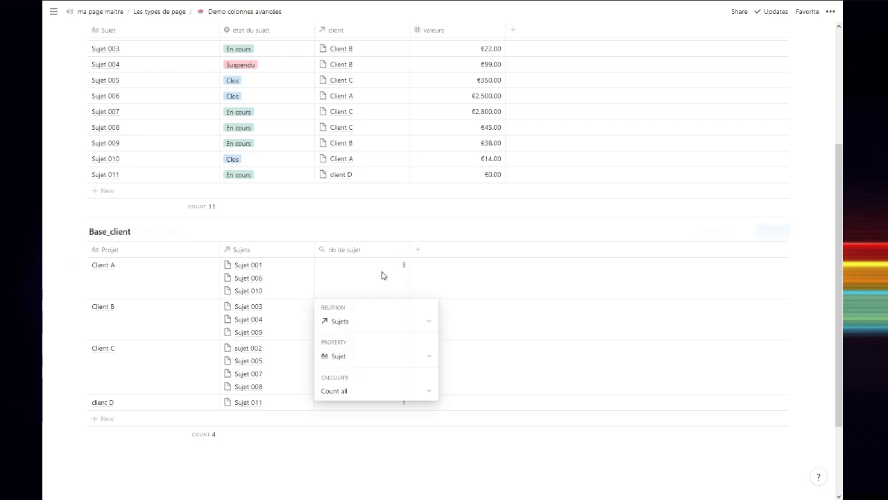
click(363, 392)
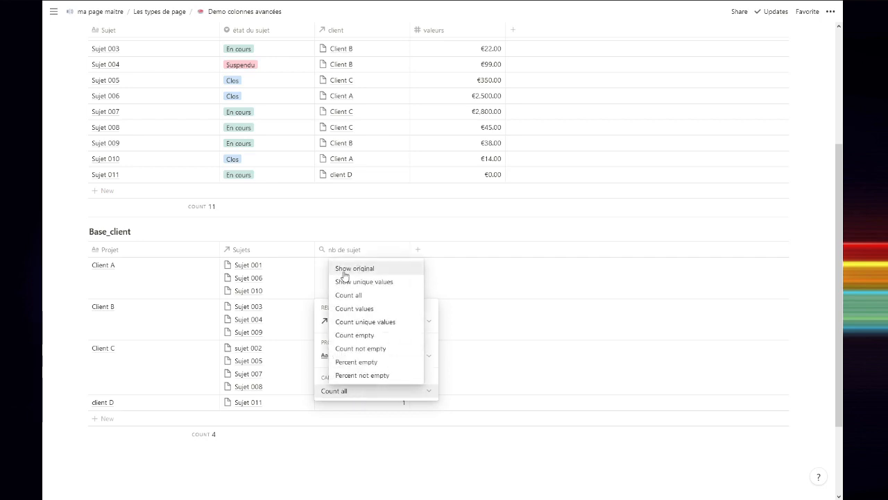
click(381, 285)
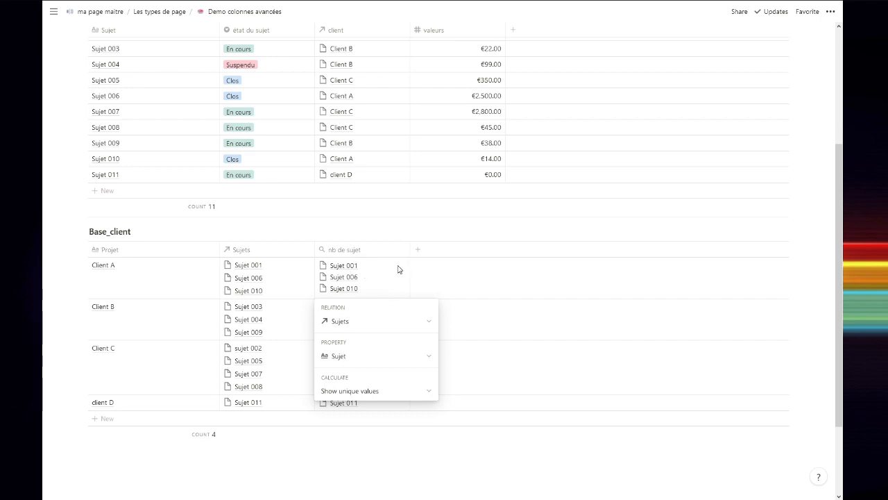
click(394, 394)
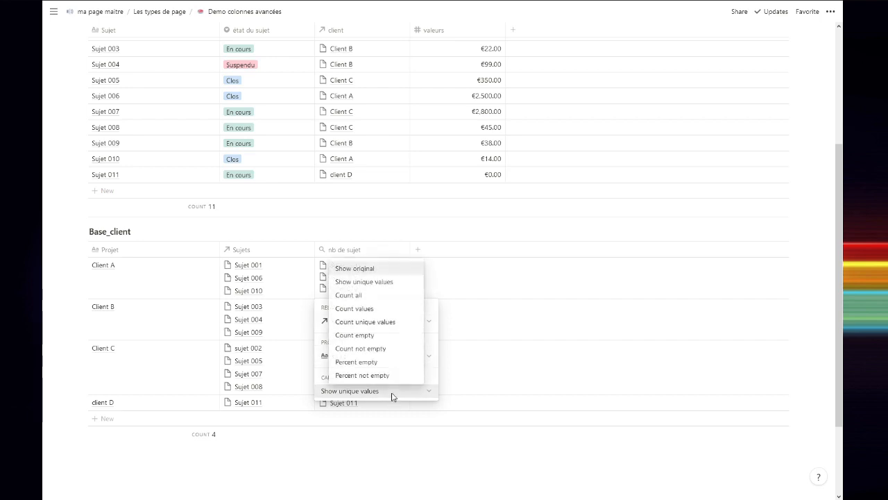
click(357, 297)
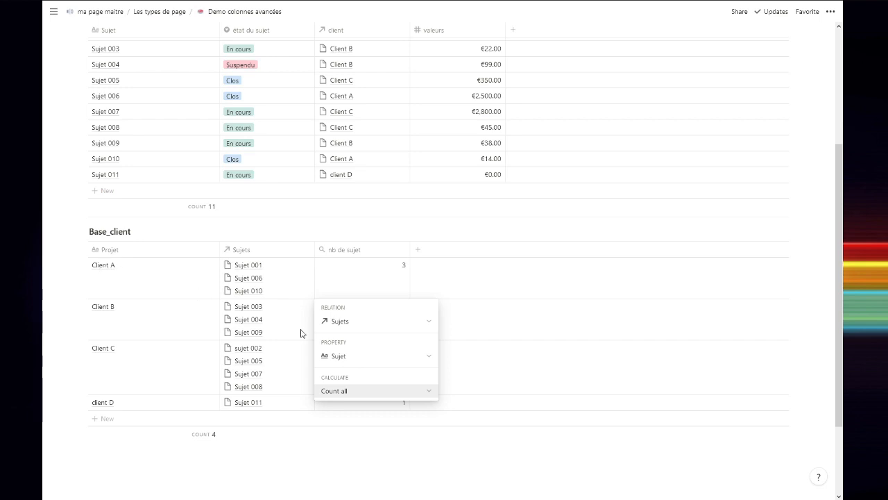
Try the Count values and Percent empty calculations on the nb de sujet rollup
click(359, 393)
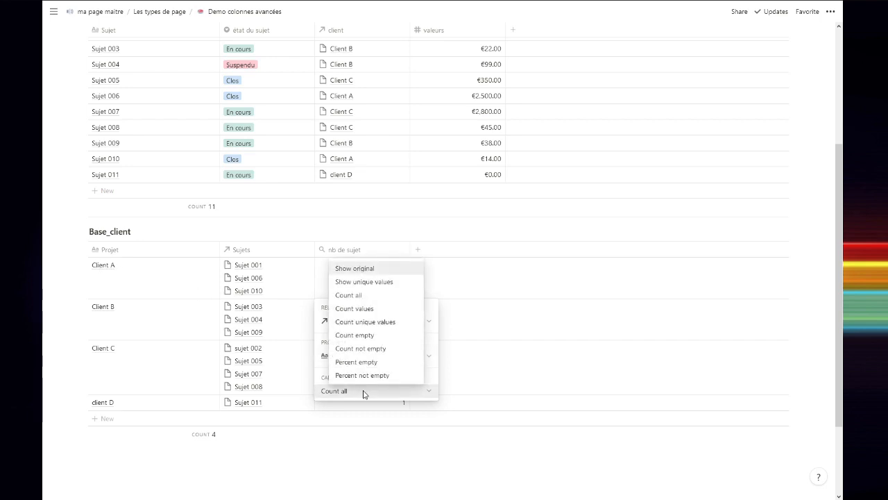
click(362, 311)
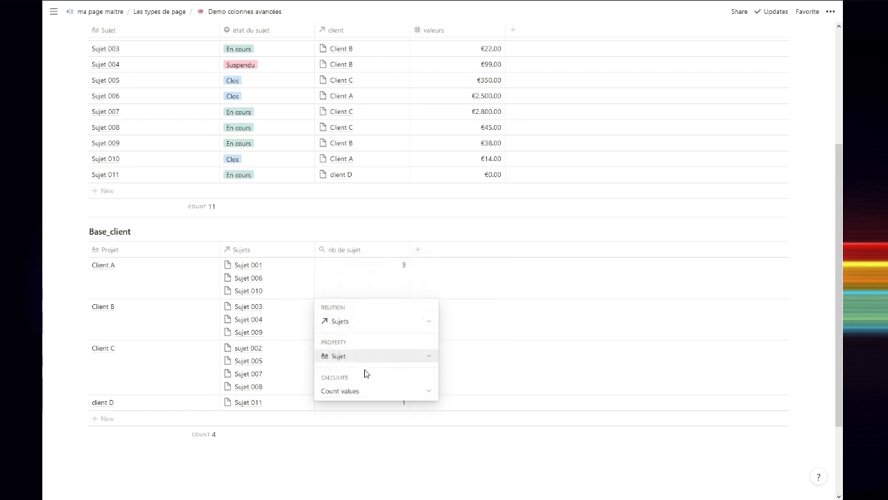
click(360, 393)
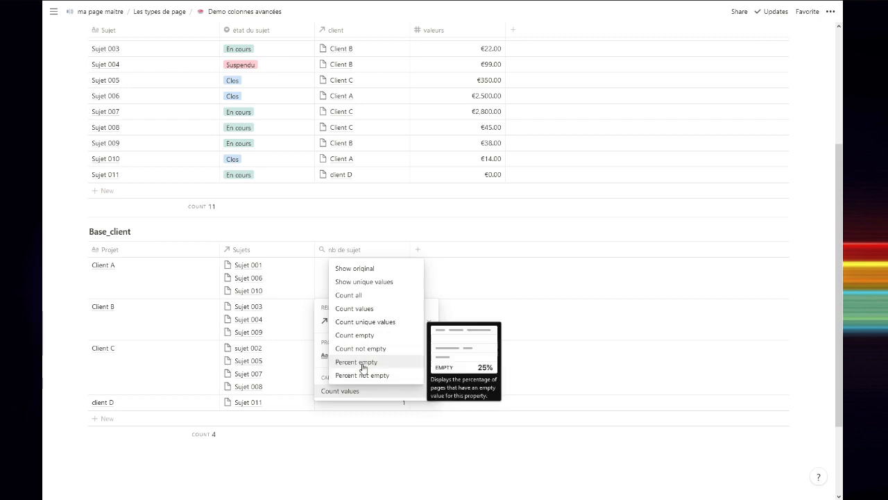
click(363, 363)
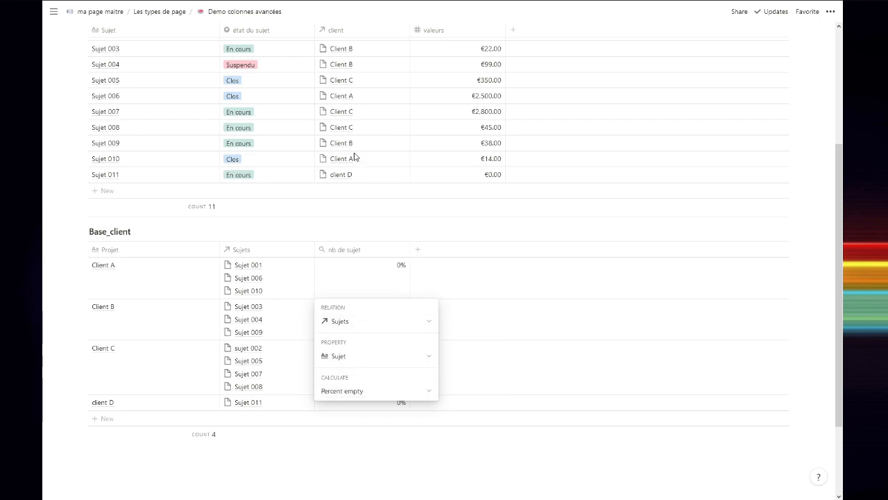
Set the nb de sujet rollup's calculation to Percent not empty for the Sujet property
click(351, 358)
click(363, 361)
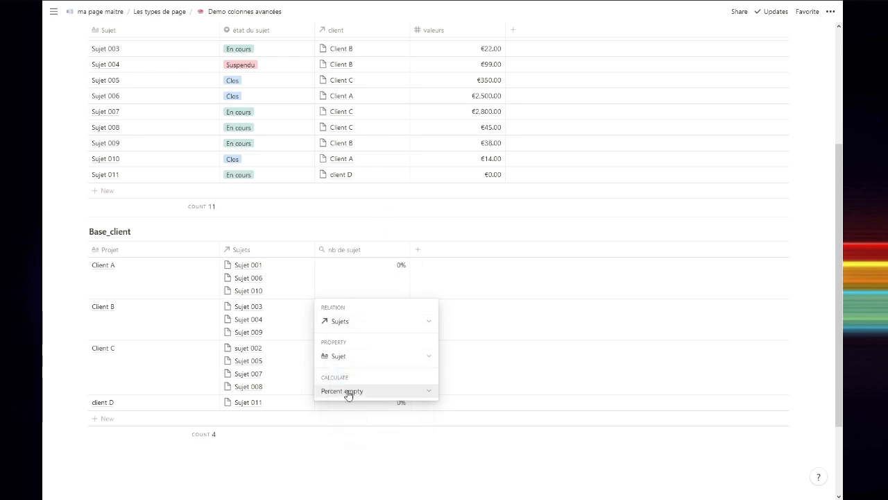
click(347, 390)
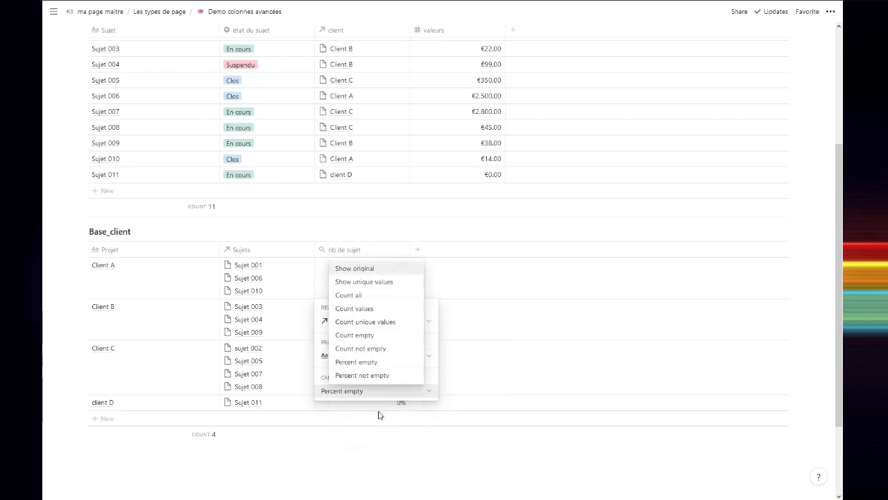
click(380, 376)
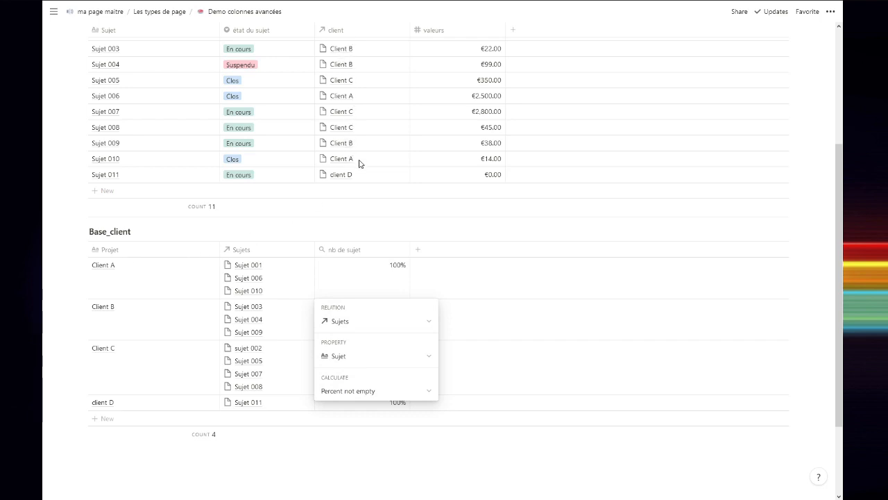
Change the nb de sujet rollup's property to état du sujet with the Percent not empty calculation
click(349, 356)
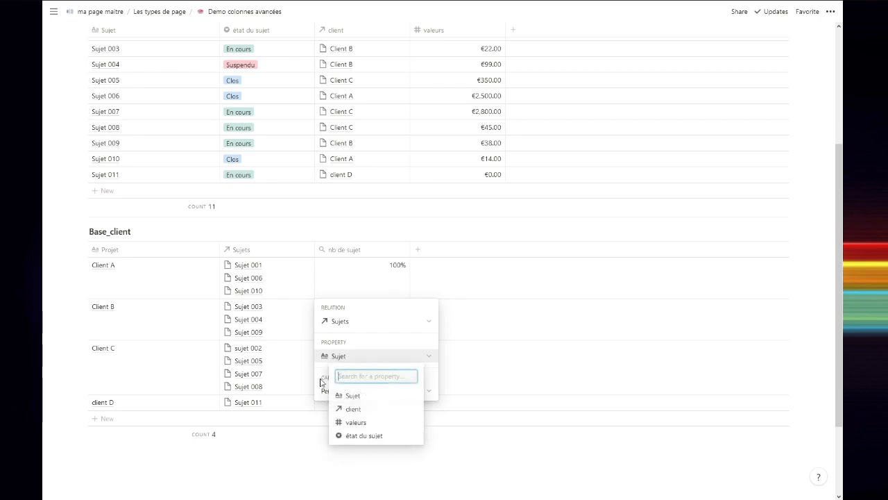
click(371, 438)
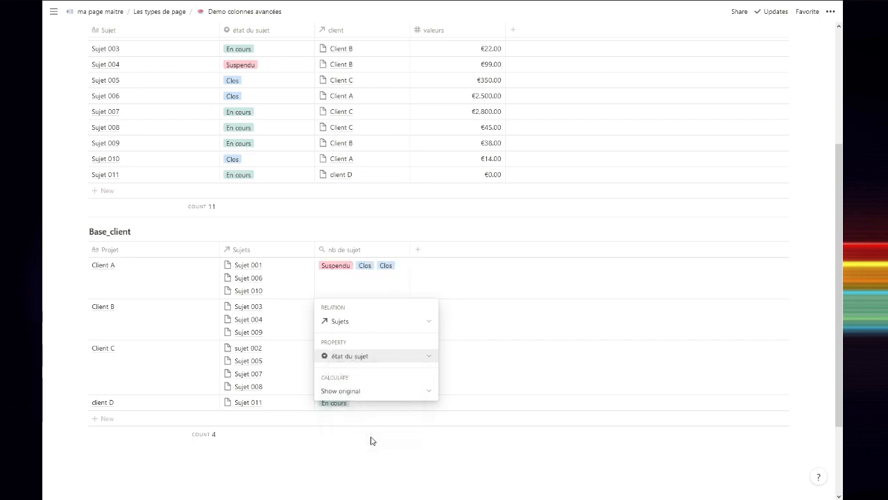
click(415, 391)
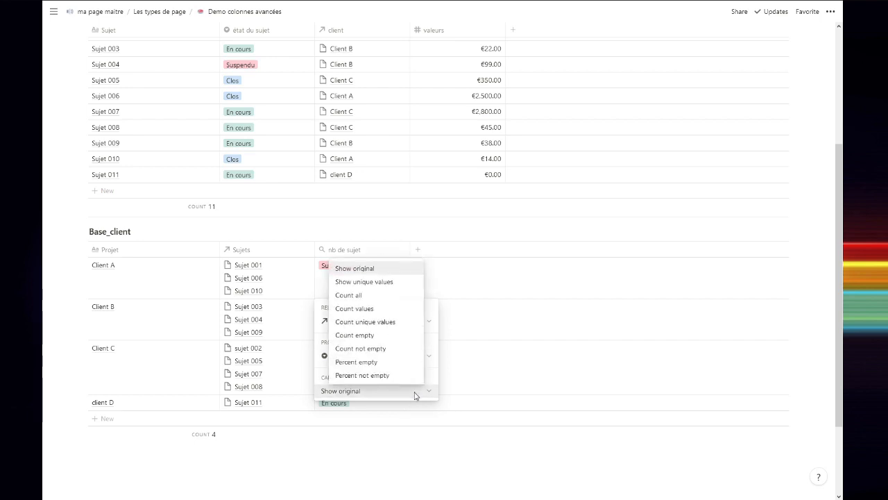
click(359, 375)
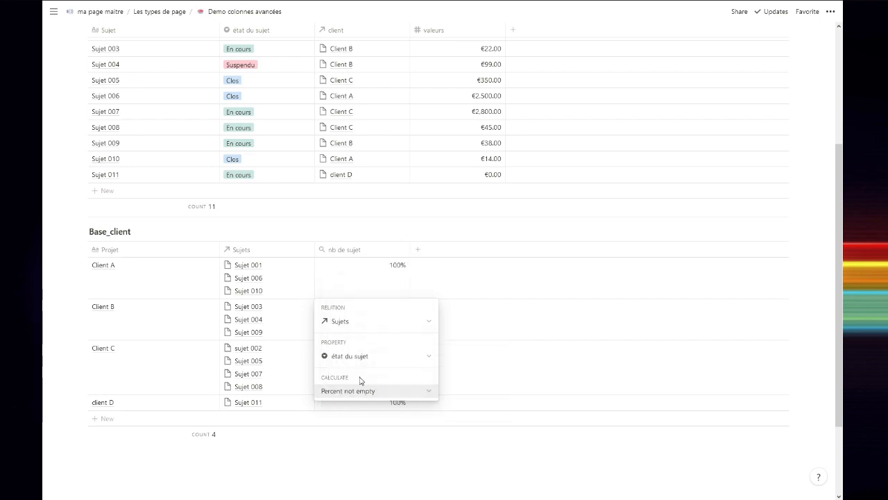
key(Escape)
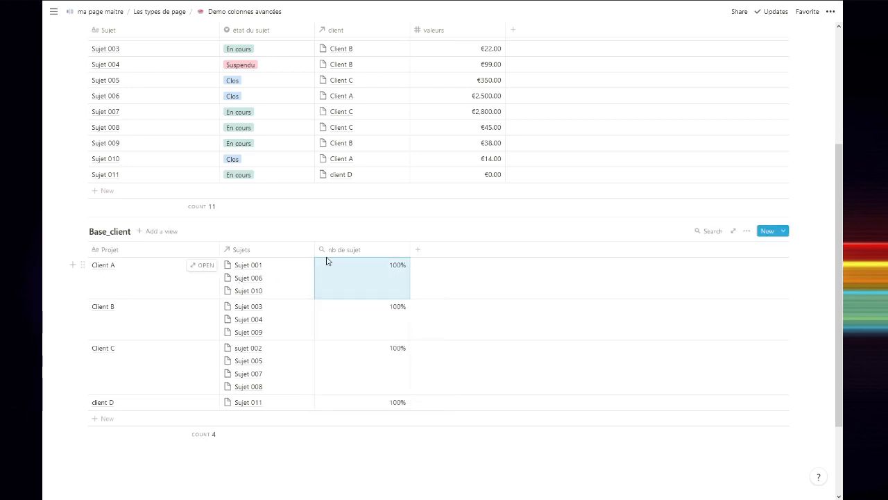
Remove the Clos option from the état du sujet cell of Sujet 010, leaving it empty
click(263, 161)
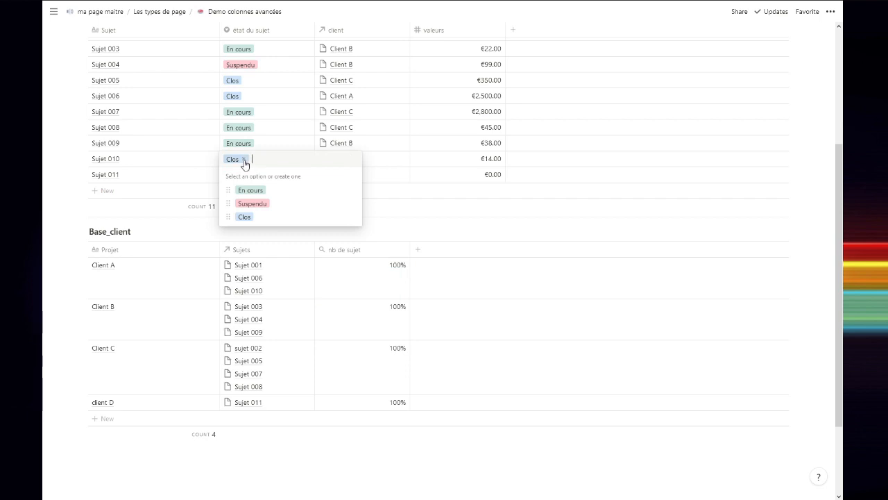
click(243, 159)
key(Escape)
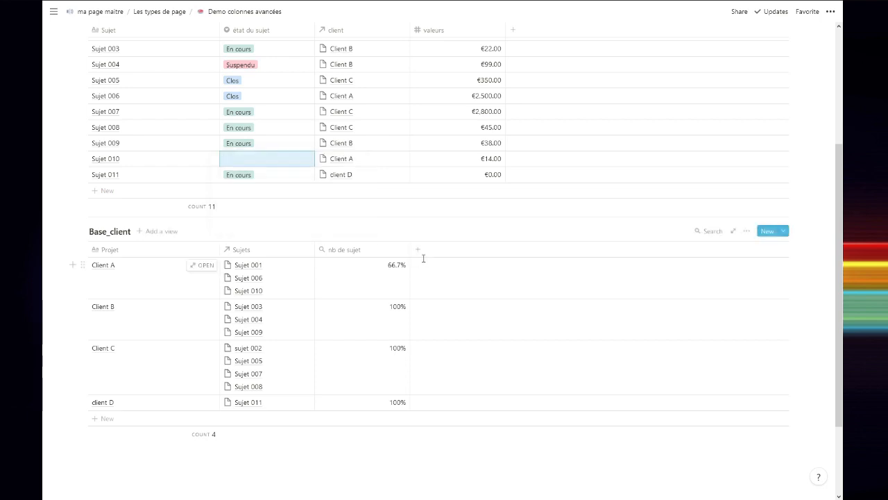
Add a column named "CA" of type Rollup to the Base_client table
click(417, 254)
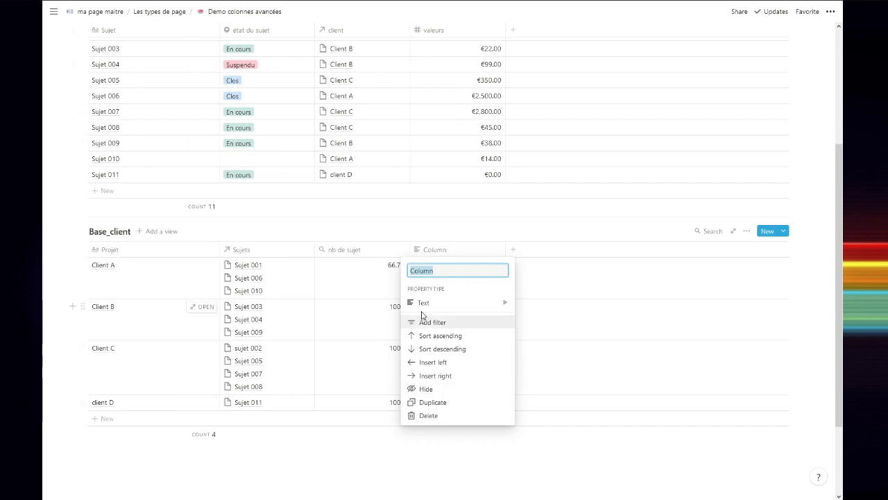
text(CA)
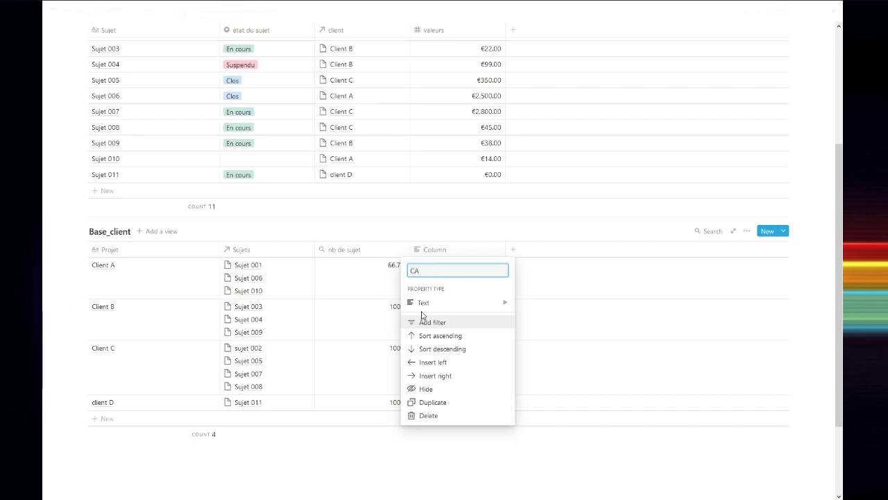
mouse_move(425, 311)
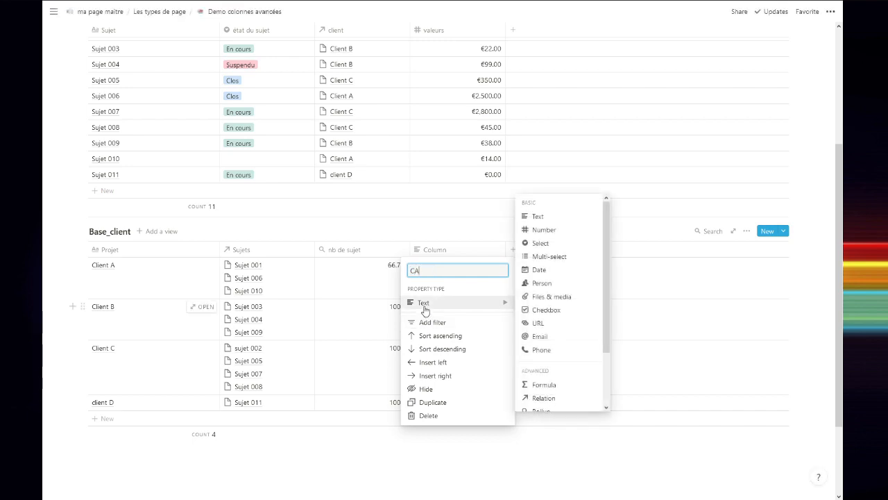
scroll(547, 385, down, 1)
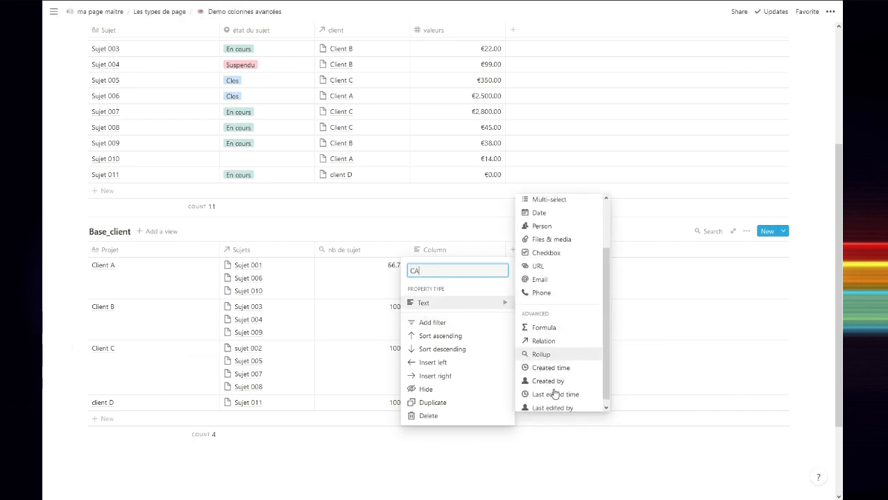
click(542, 351)
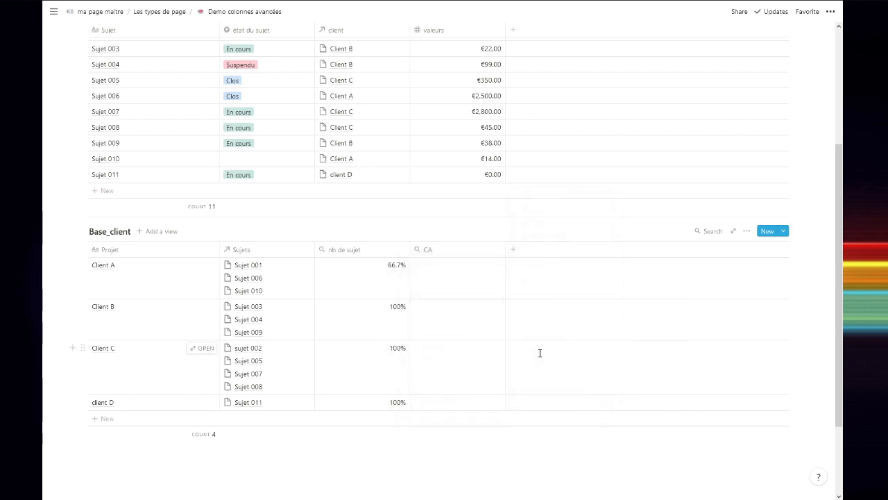
Configure the CA rollup with the Sujets relation and the valeurs property, and open its calculation options
click(460, 286)
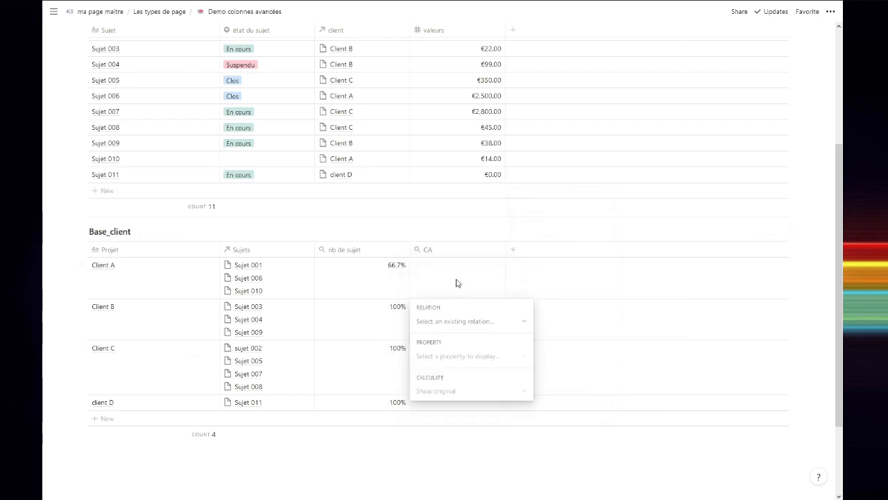
click(501, 322)
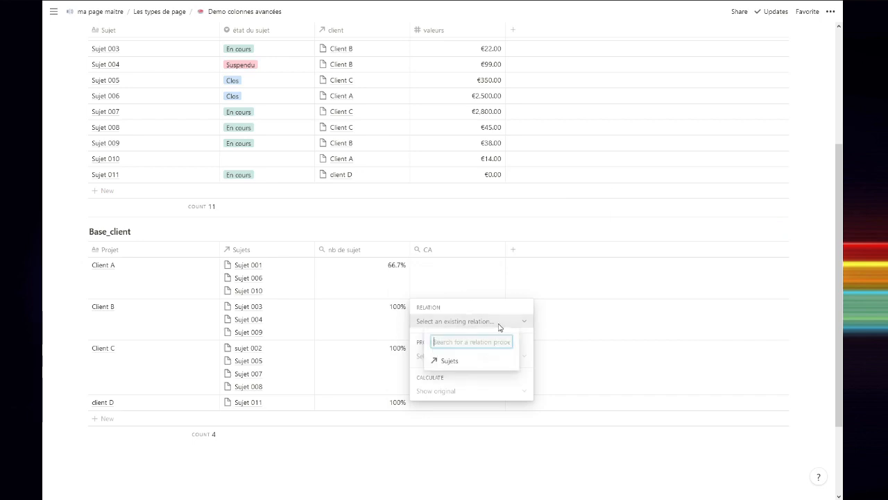
click(455, 361)
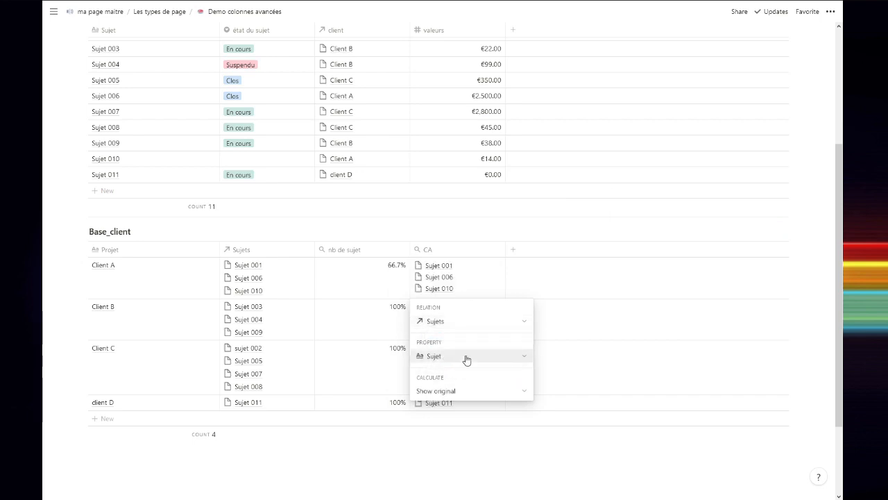
click(466, 356)
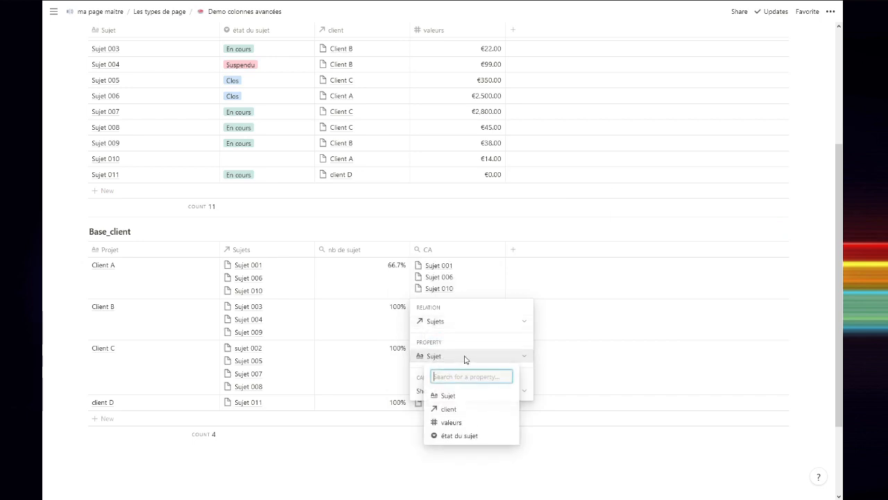
click(453, 424)
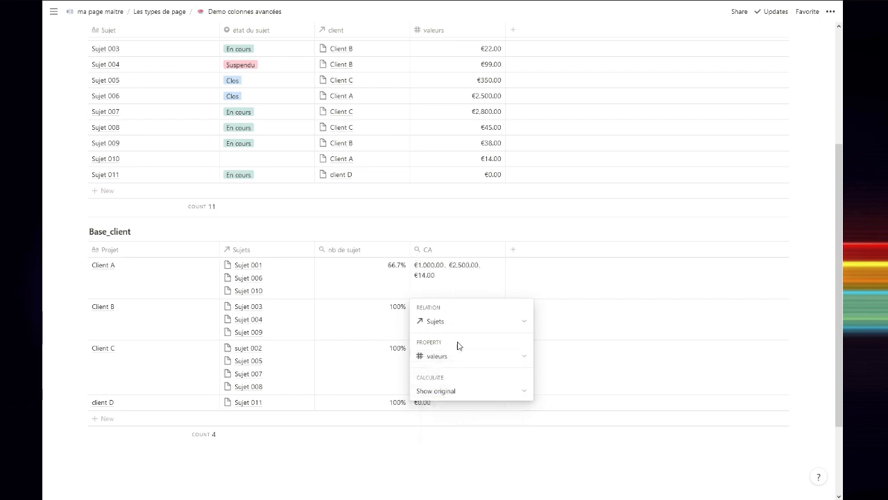
click(455, 393)
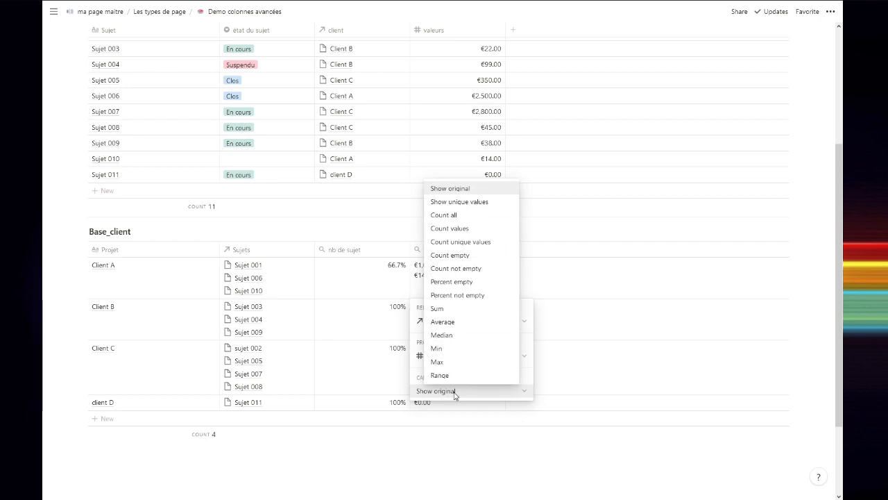